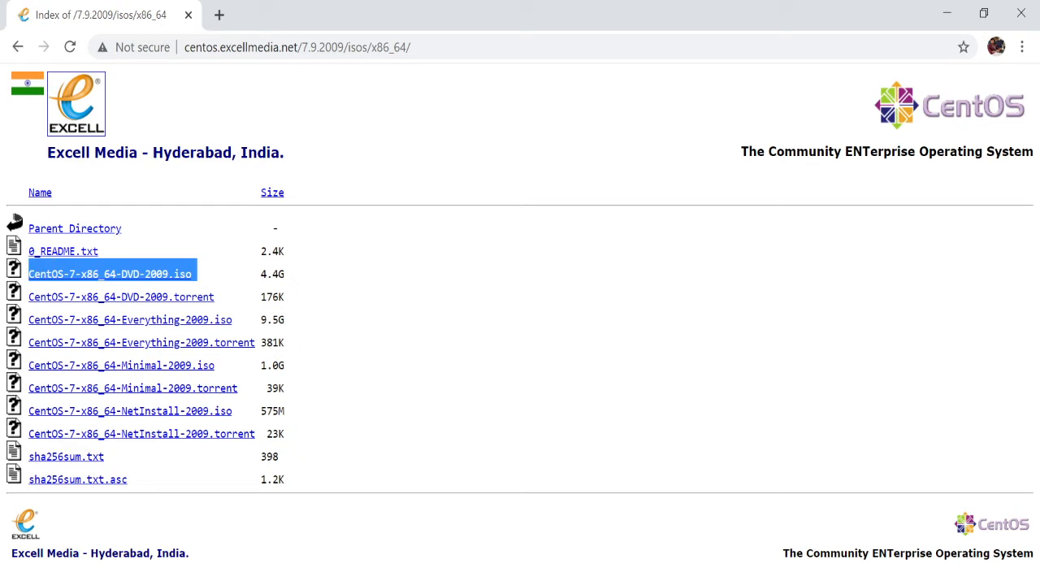
Check the size of the CentOS-7-x86_64-DVD-2009.iso download and switch to VMware Workstation
{"action": "left_click_drag", "start_coordinate": [291, 274], "coordinate": [260, 273]}
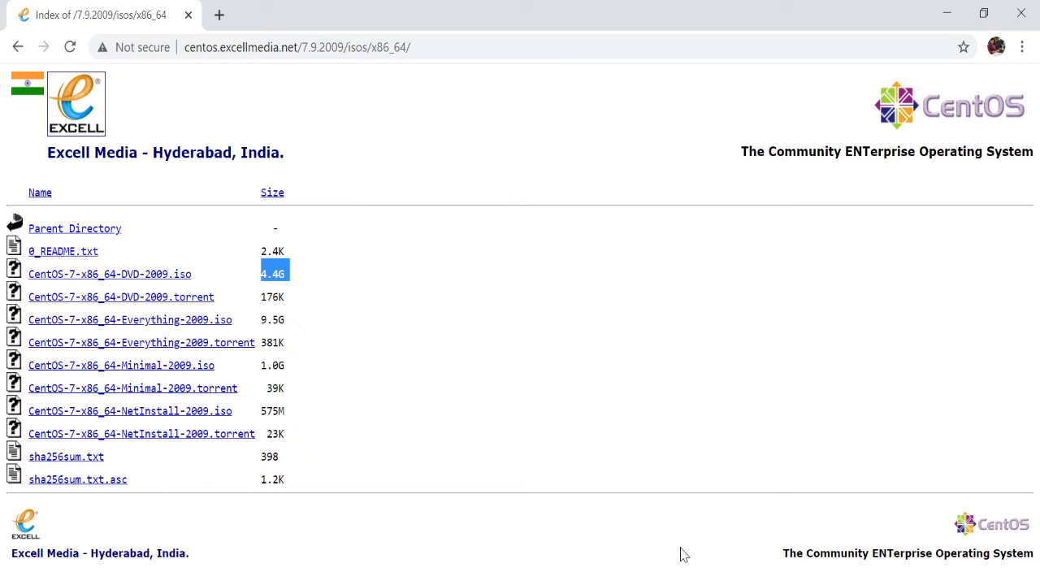
{"action": "left_click", "coordinate": [730, 583]}
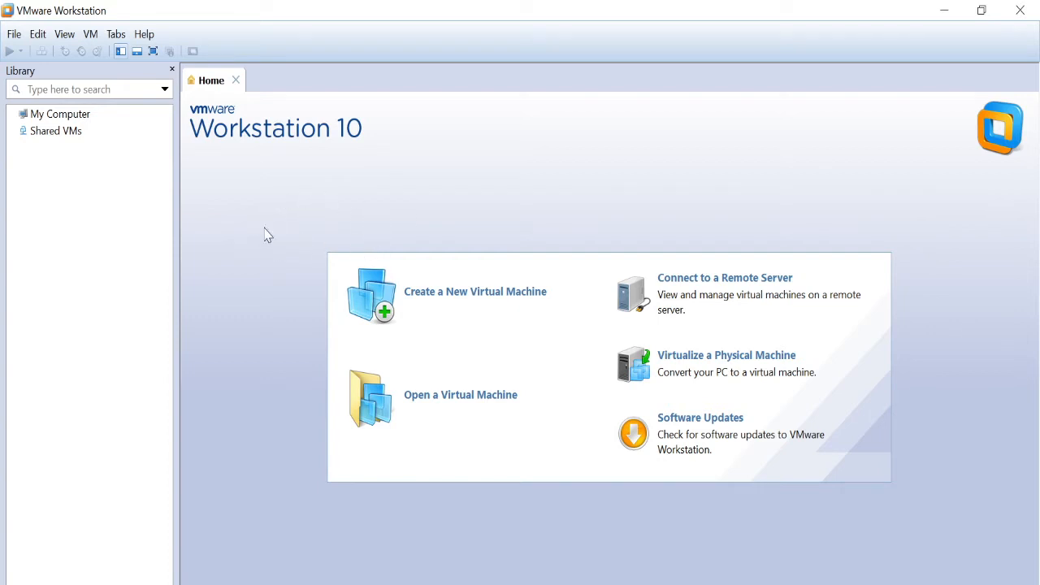
{"action": "left_click", "coordinate": [10, 37]}
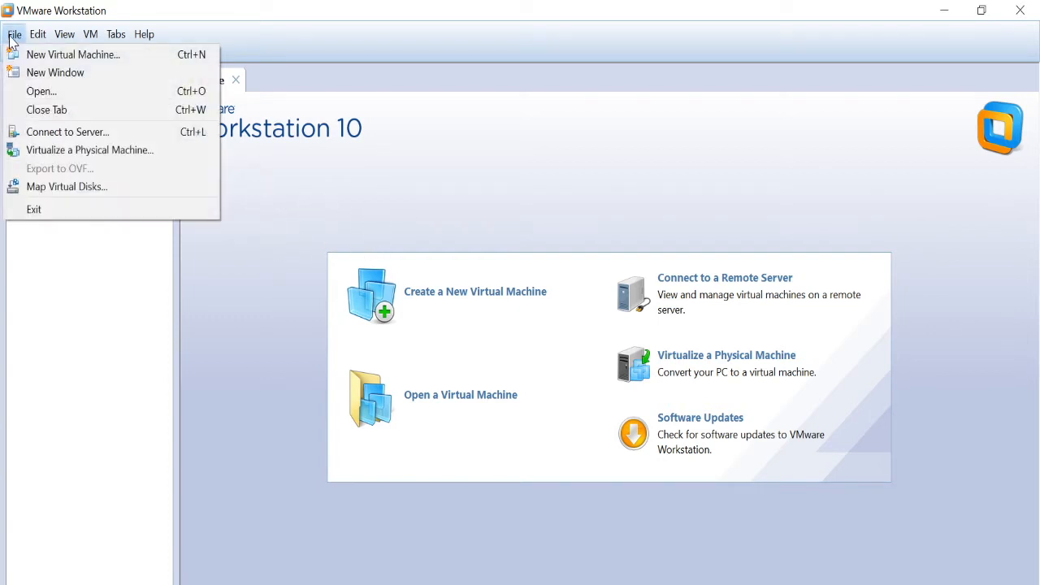
{"action": "left_click", "coordinate": [14, 36]}
{"action": "left_click", "coordinate": [433, 232]}
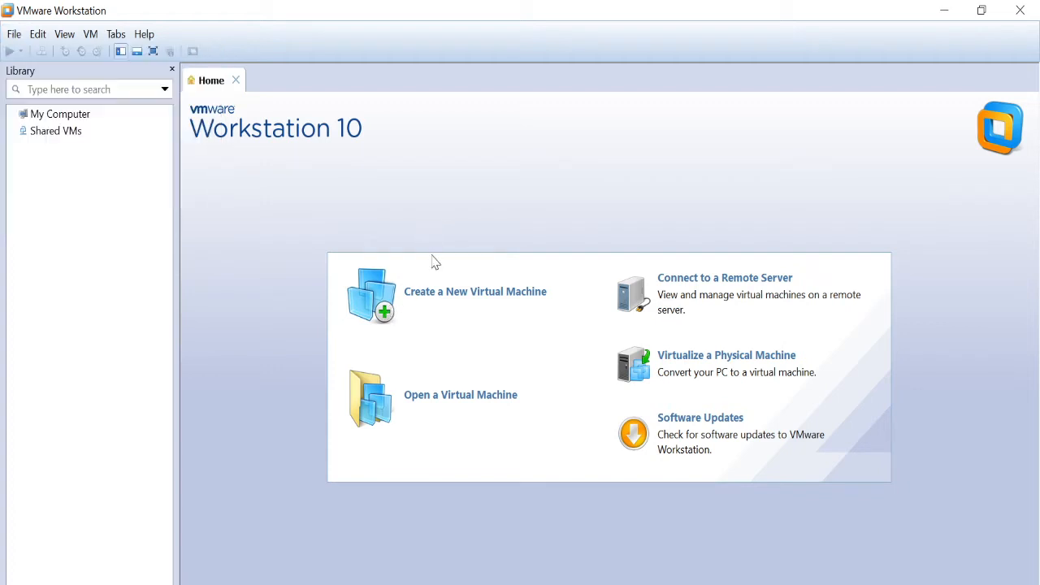
Start a new virtual machine with the typical configuration and the option "I will install the operating system later"
{"action": "left_click", "coordinate": [400, 309]}
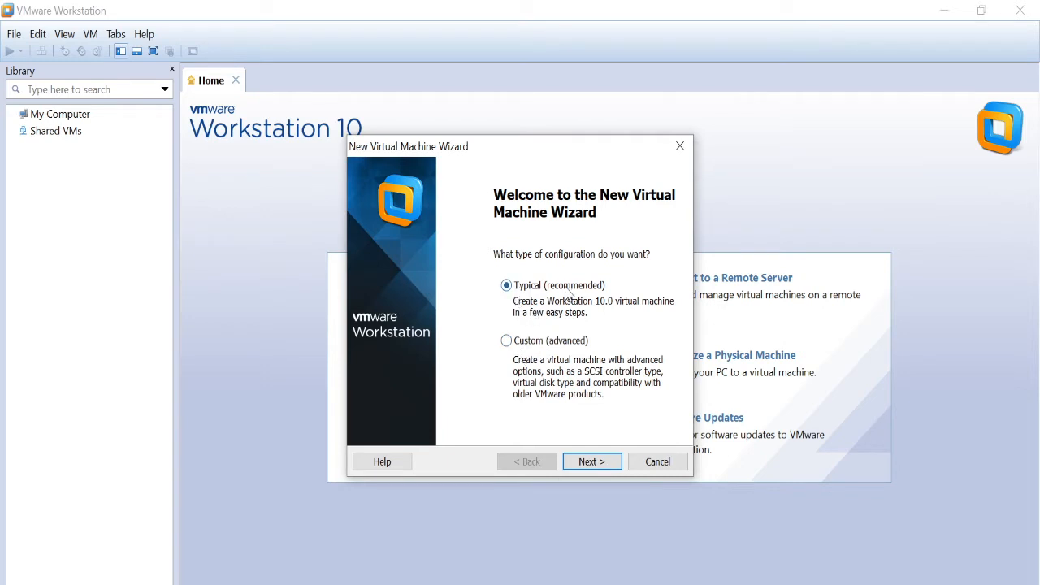
{"action": "left_click", "coordinate": [592, 462]}
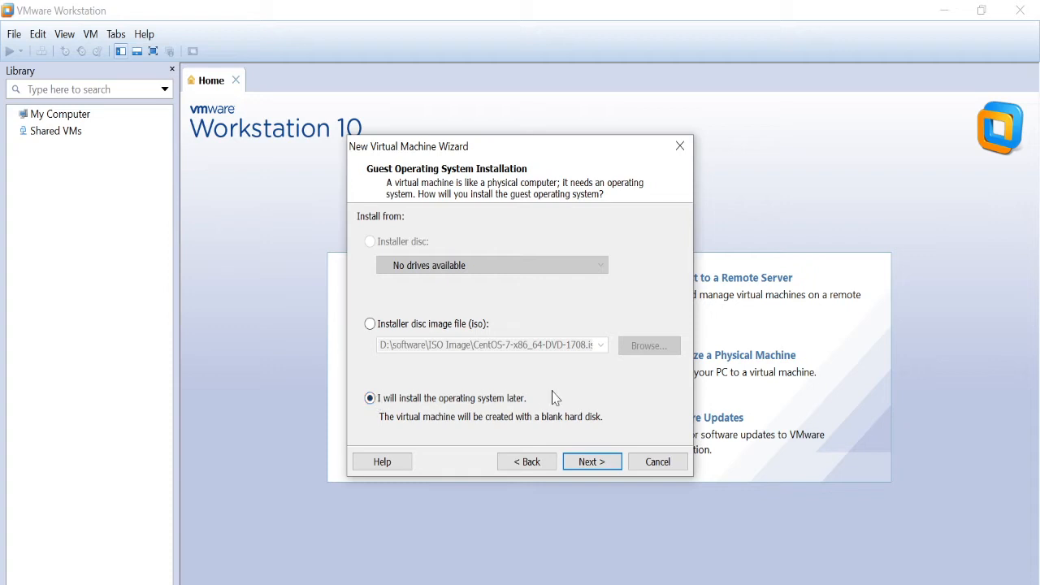
{"action": "left_click", "coordinate": [588, 465]}
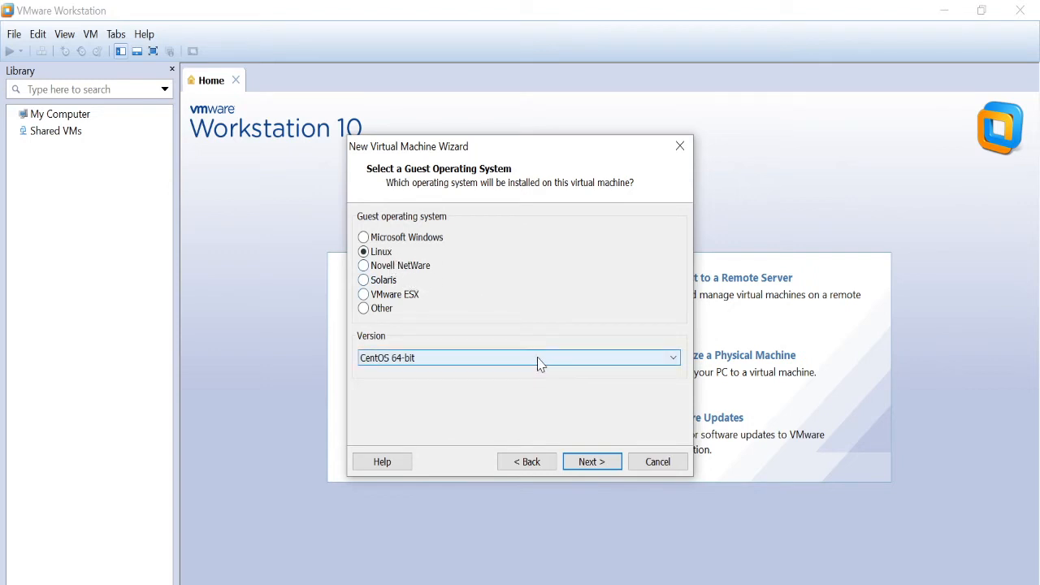
Choose Linux as the guest operating system with the version CentOS 64-bit
{"action": "left_click", "coordinate": [577, 366]}
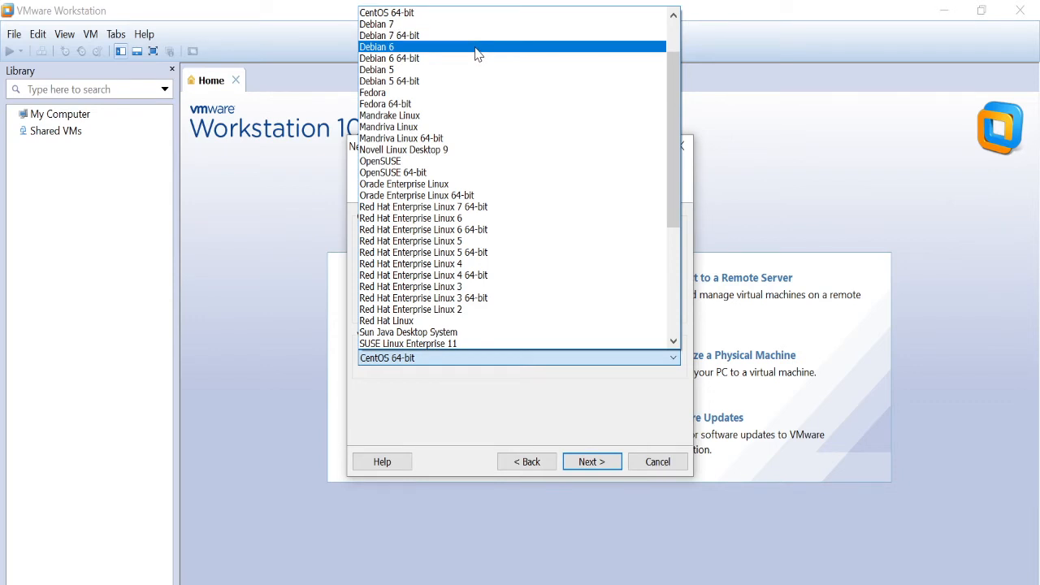
{"action": "left_click", "coordinate": [432, 15]}
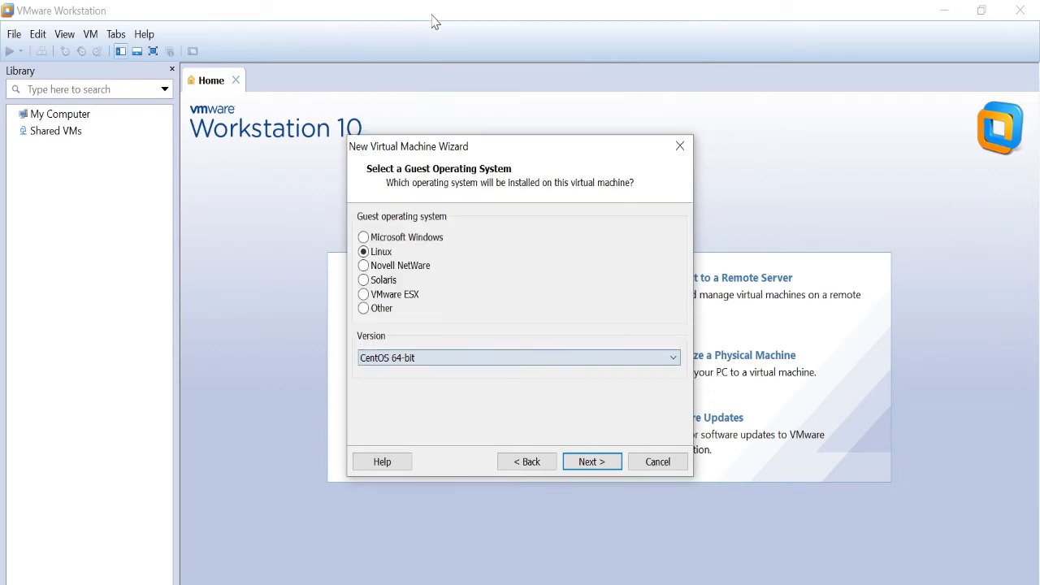
{"action": "left_click", "coordinate": [593, 462]}
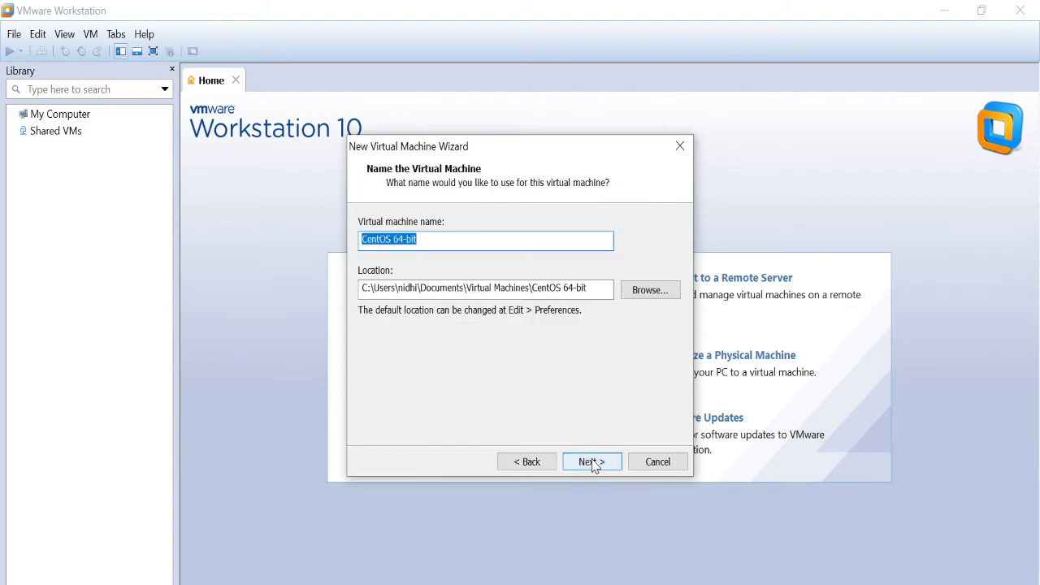
Name the virtual machine "CentOS 7 New Server"
{"action": "left_click", "coordinate": [443, 240]}
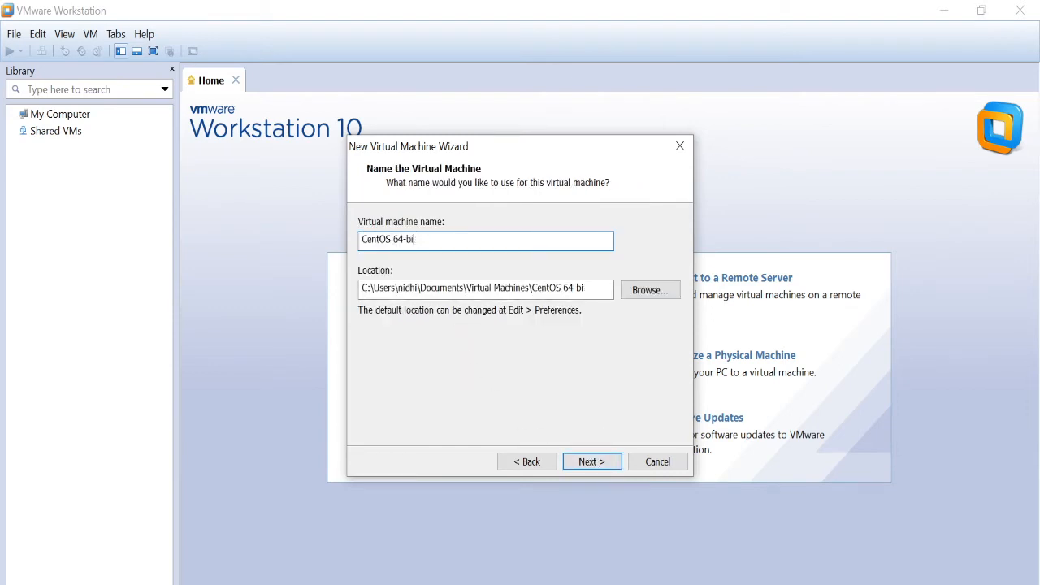
{"action": "key", "text": "BackSpace"}
{"action": "key", "text": "BackSpace"}
{"action": "key", "text": "BackSpace"}
{"action": "key", "text": "BackSpace"}
{"action": "key", "text": "BackSpace"}
{"action": "type", "text": "7 New Server"}
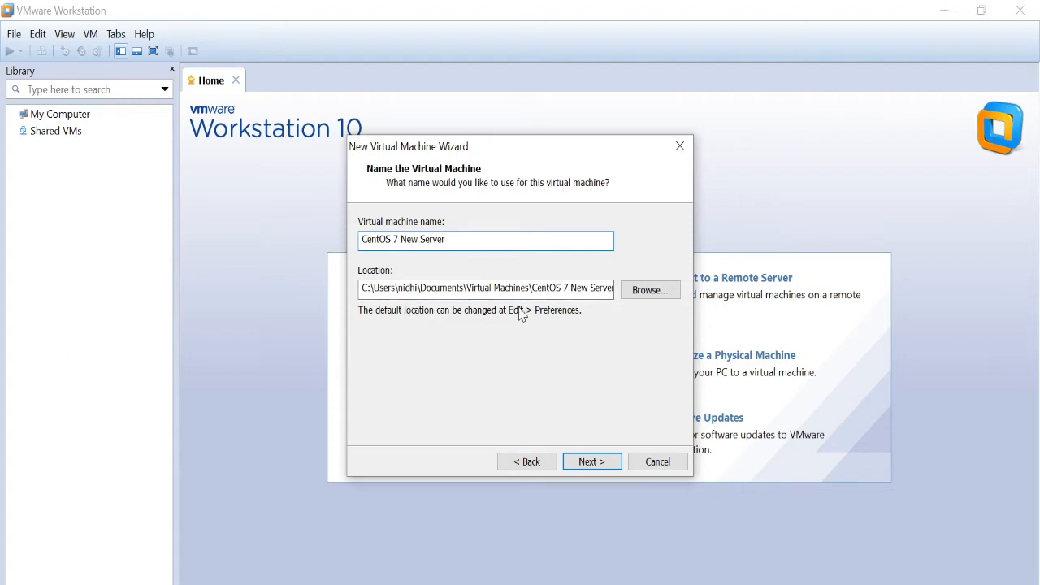
Set the virtual machine's location to the folder D:\Servers\Centos-7
{"action": "left_click", "coordinate": [647, 294]}
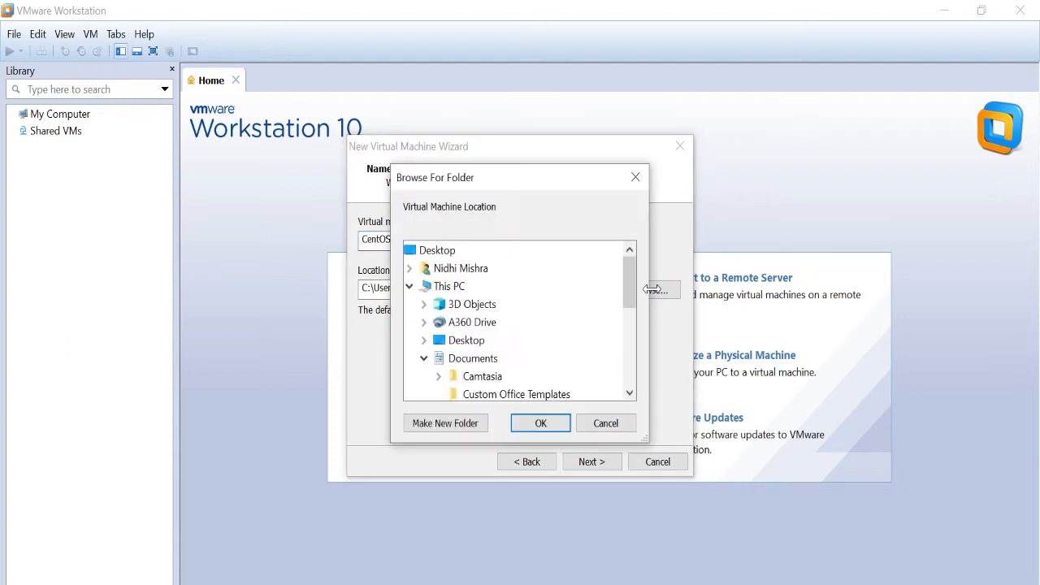
{"action": "left_click_drag", "start_coordinate": [627, 286], "coordinate": [632, 365]}
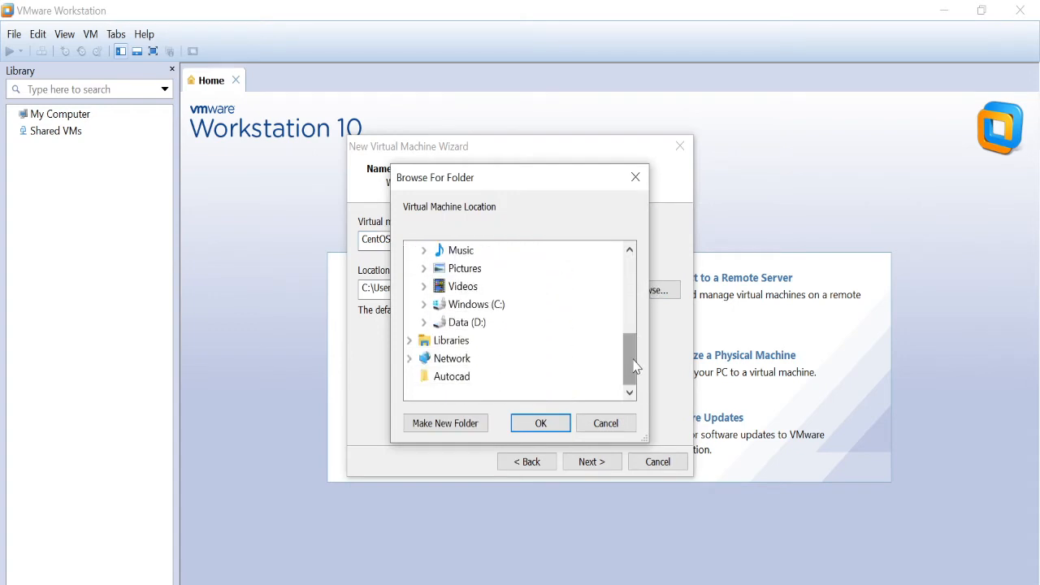
{"action": "left_click", "coordinate": [427, 322]}
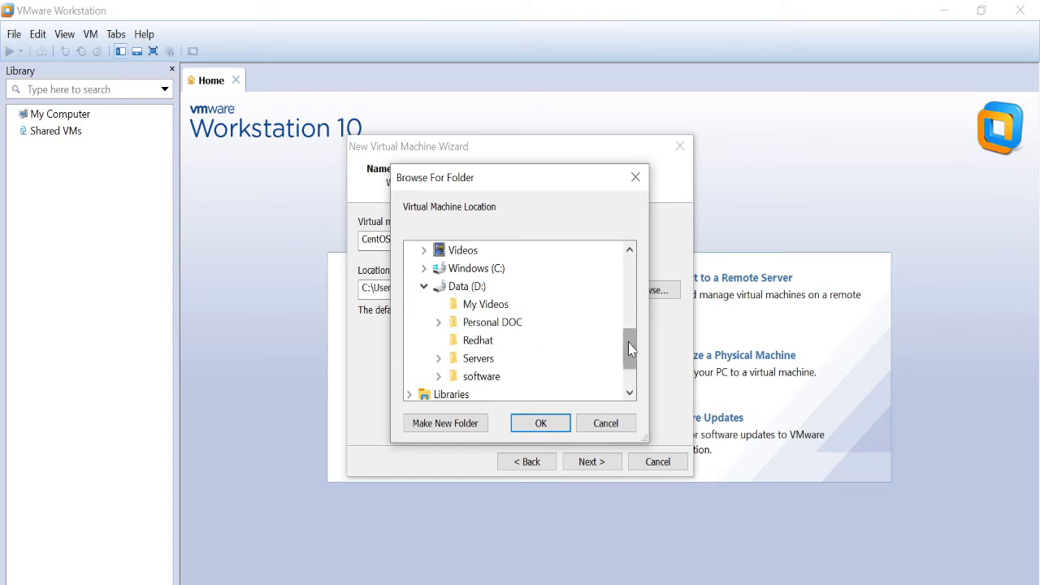
{"action": "left_click_drag", "start_coordinate": [630, 347], "coordinate": [628, 358]}
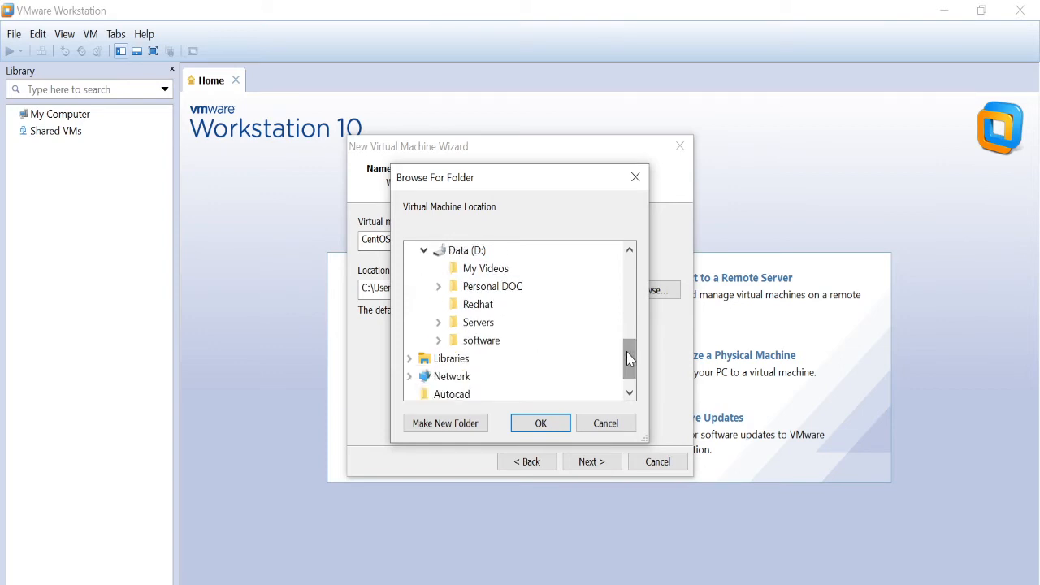
{"action": "left_click", "coordinate": [453, 326]}
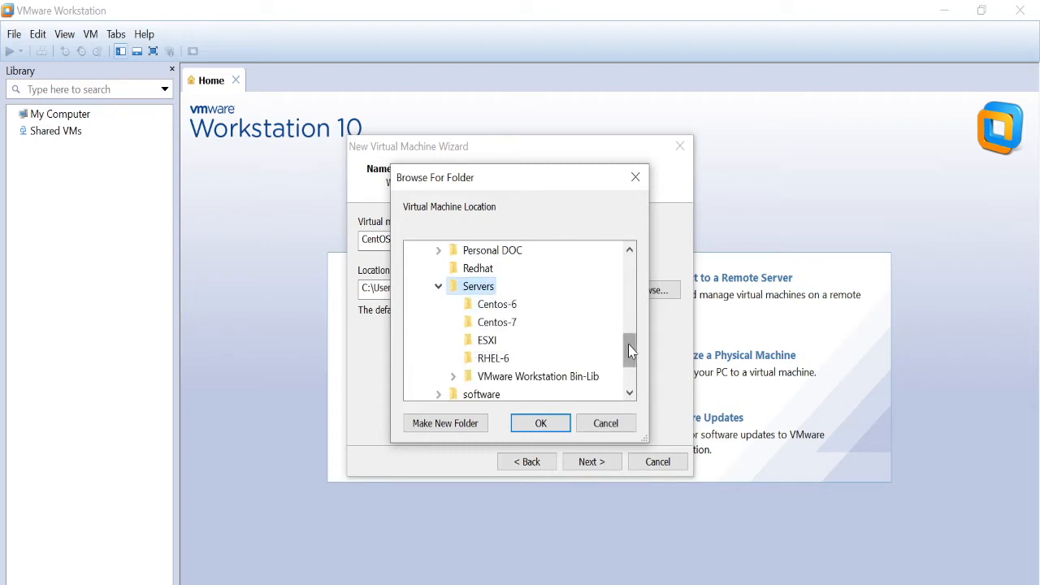
{"action": "left_click", "coordinate": [511, 327]}
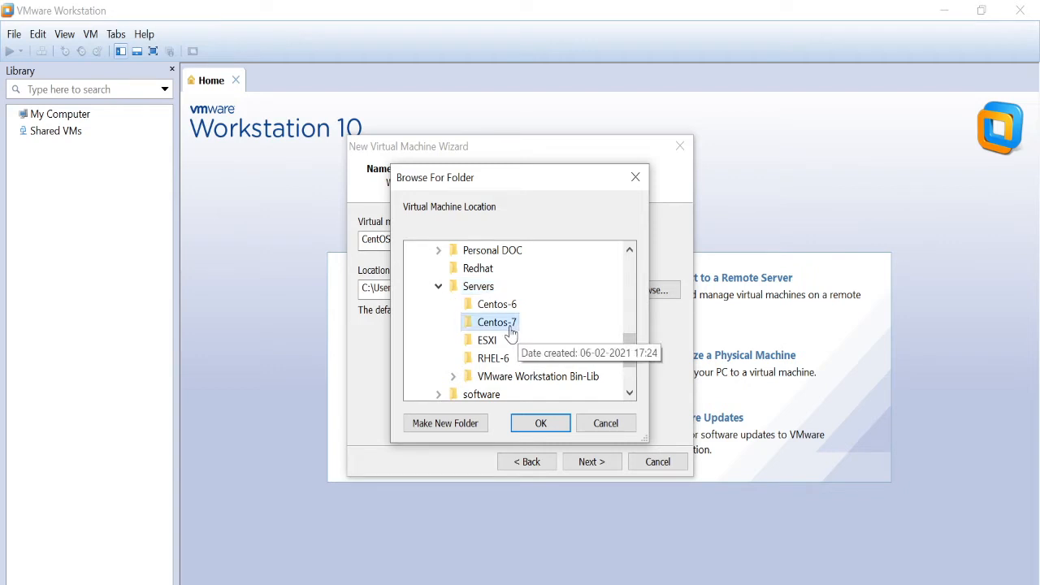
{"action": "left_click", "coordinate": [546, 423]}
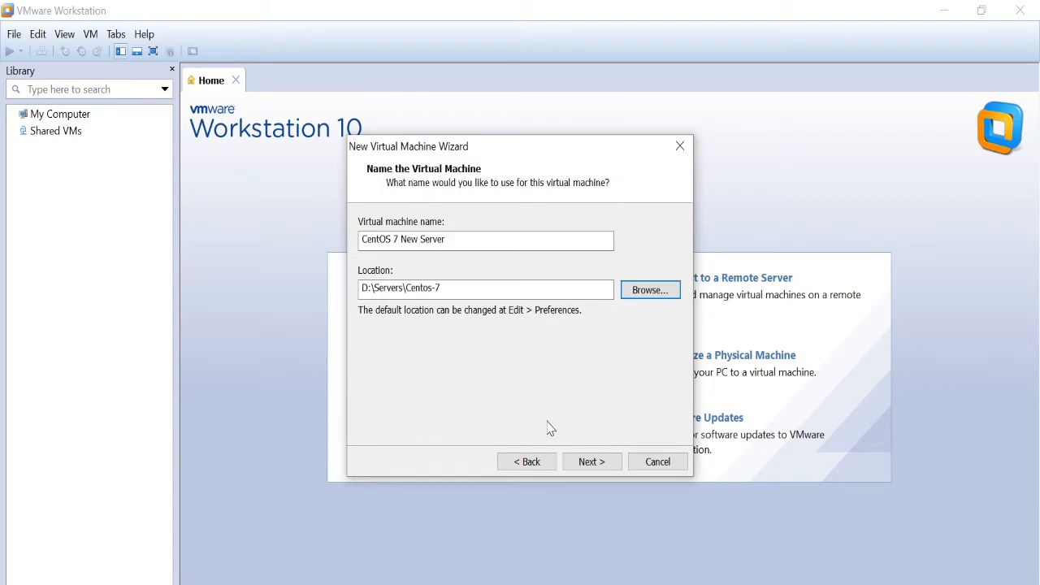
Set the maximum disk size to 30 GB, with the virtual disk split into multiple files
{"action": "left_click", "coordinate": [590, 462]}
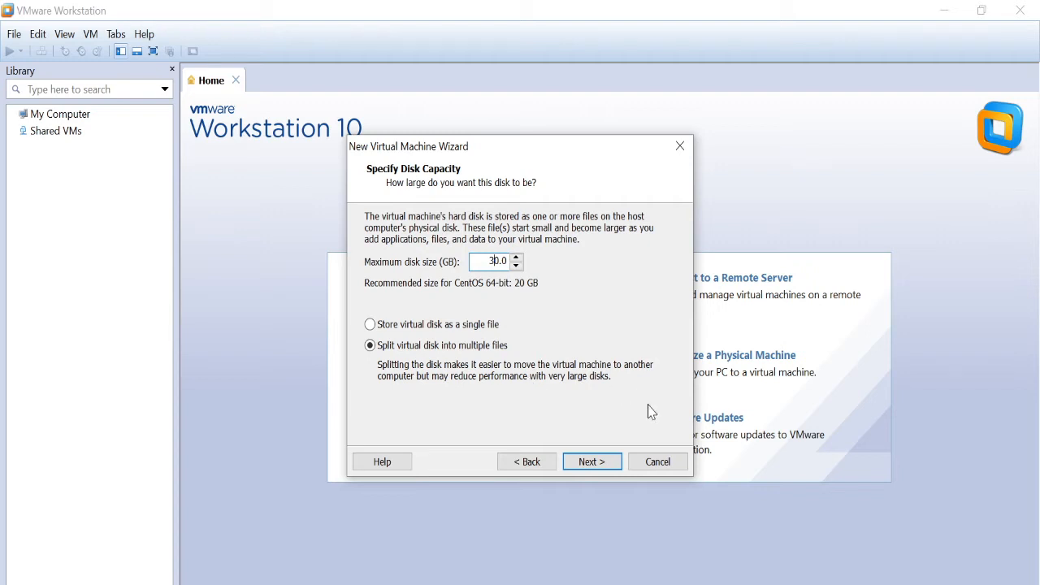
{"action": "left_click", "coordinate": [592, 462]}
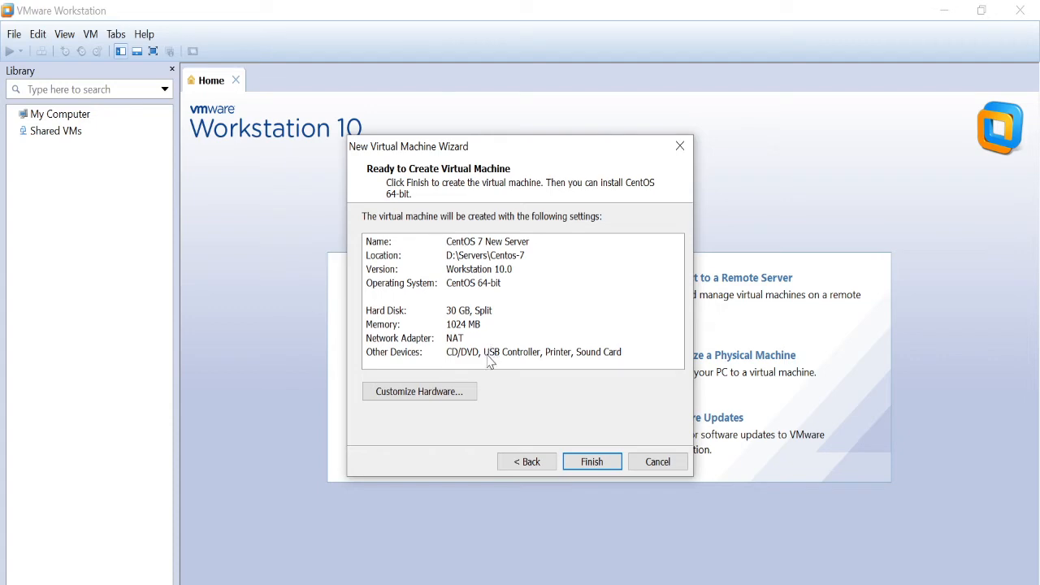
Customize the hardware with 2048 MB of memory and 2 processors with 2 cores each
{"action": "left_click", "coordinate": [435, 406]}
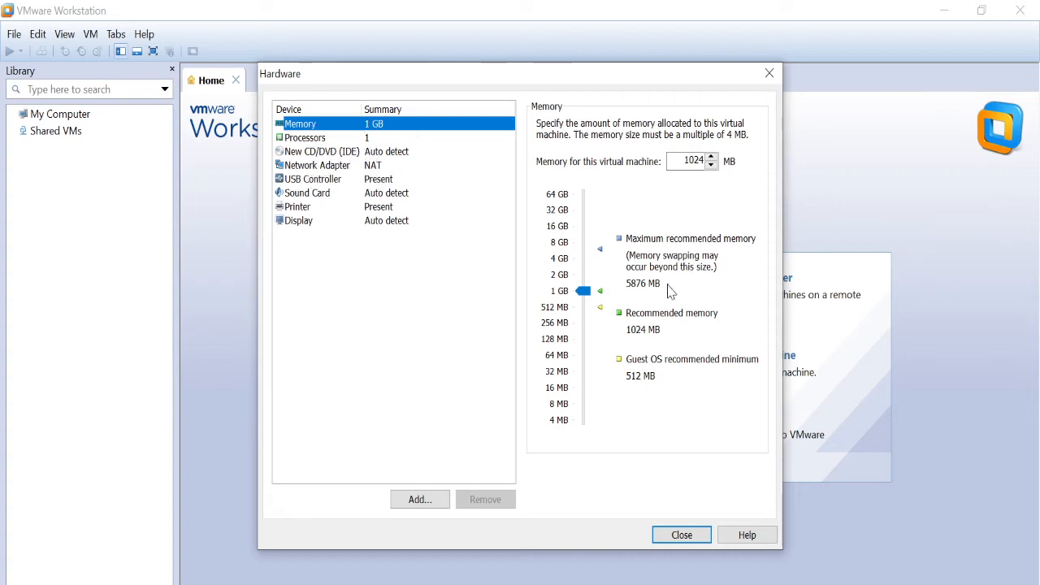
{"action": "left_click_drag", "start_coordinate": [585, 295], "coordinate": [584, 277]}
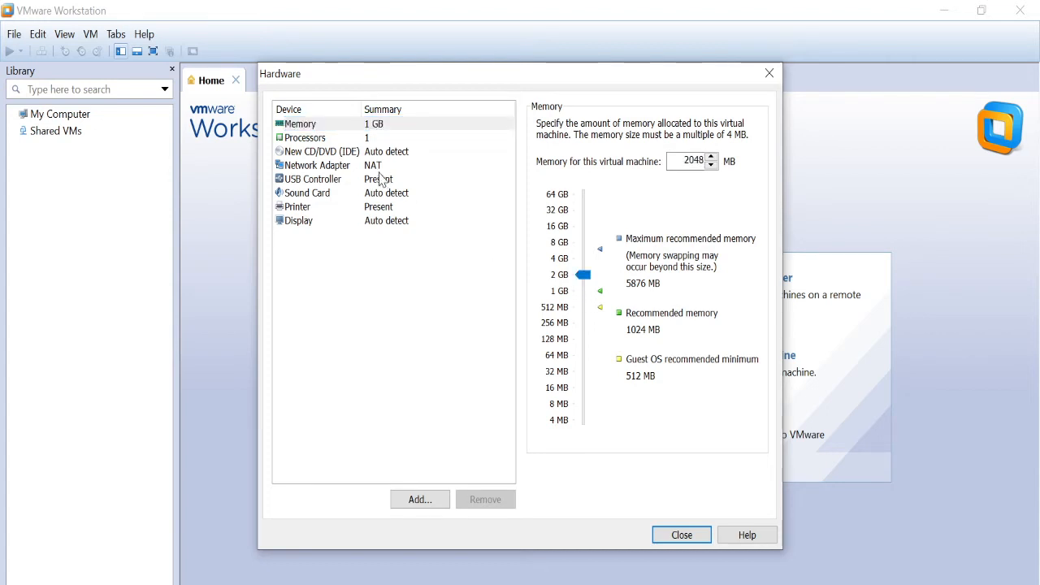
{"action": "left_click", "coordinate": [337, 138]}
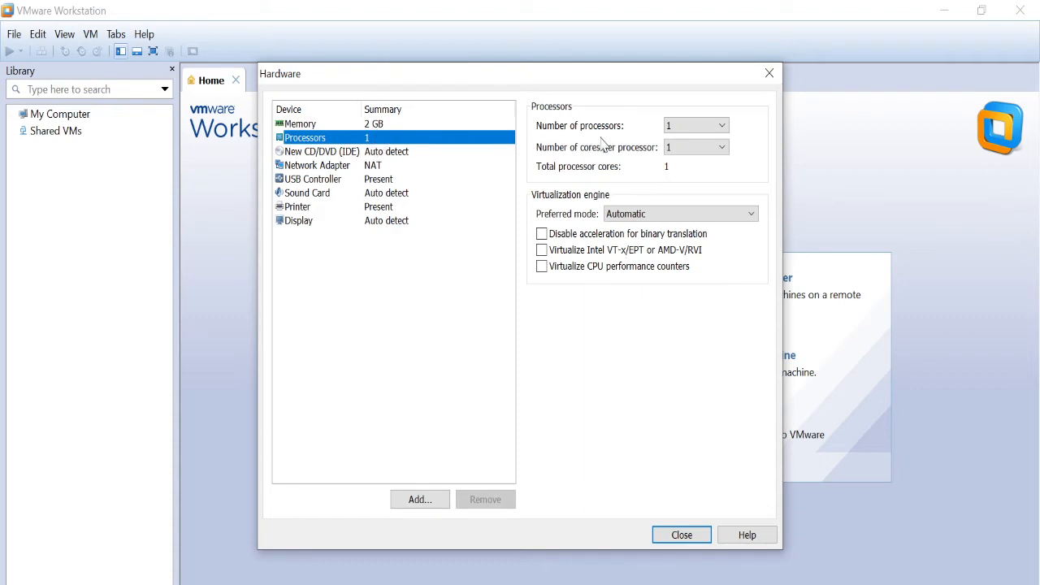
{"action": "left_click", "coordinate": [722, 130]}
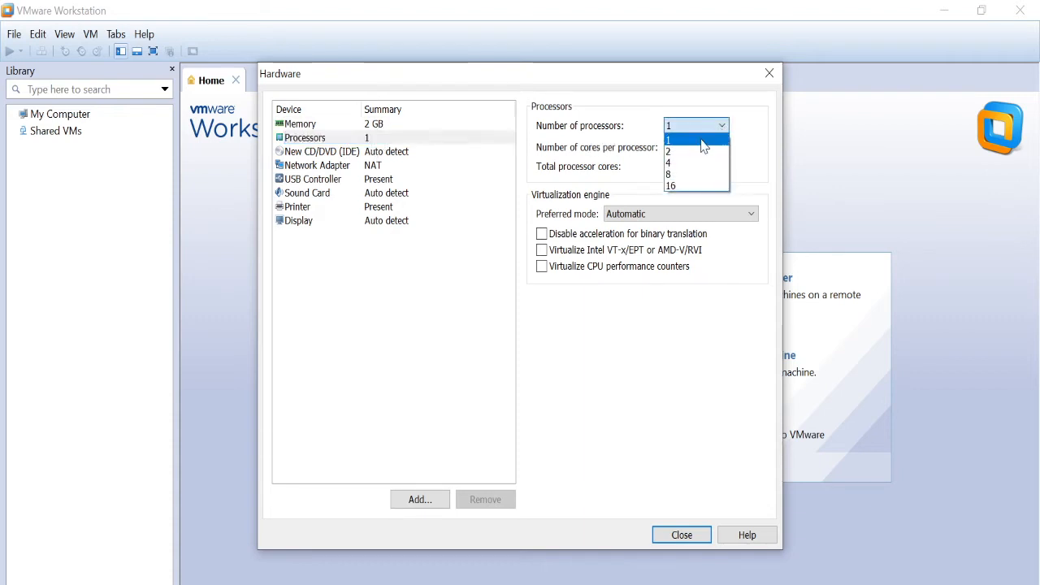
{"action": "left_click", "coordinate": [676, 150]}
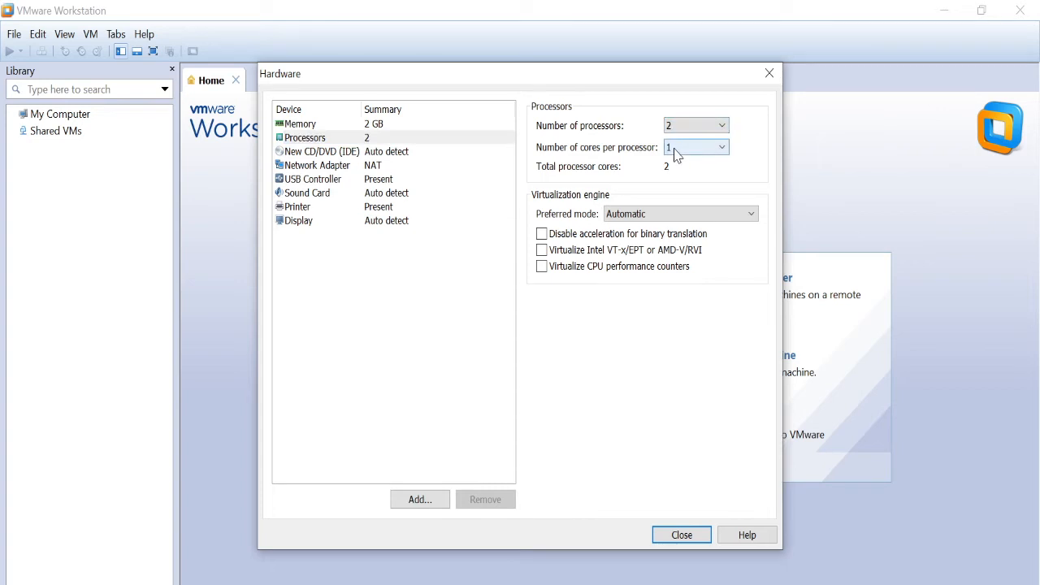
{"action": "left_click", "coordinate": [721, 148]}
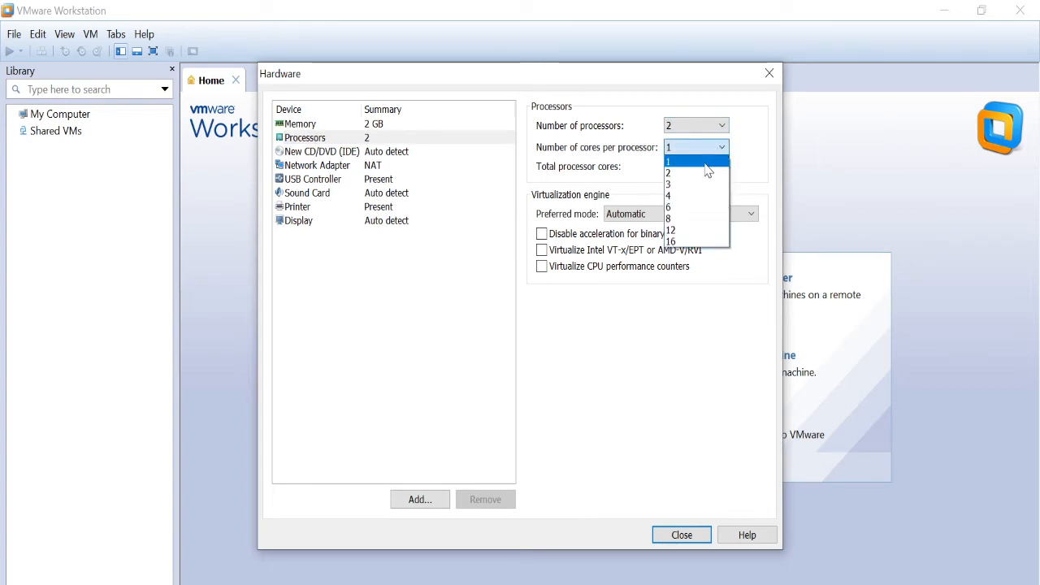
{"action": "left_click", "coordinate": [685, 173]}
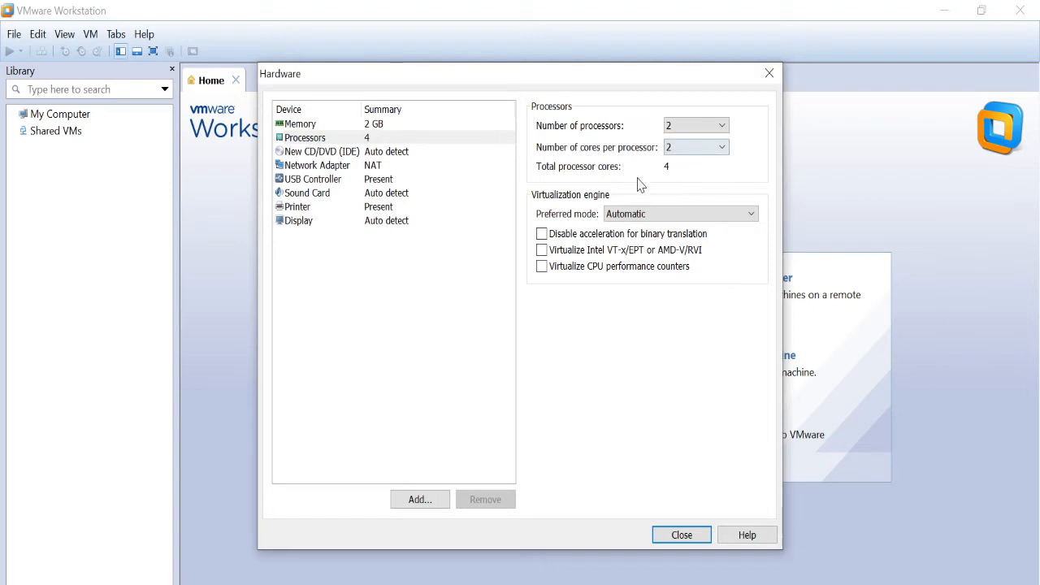
Connect the virtual CD/DVD drive to the ISO image CentOS-7-x86_64-DVD-1708 in the ISO Image folder
{"action": "left_click", "coordinate": [345, 154]}
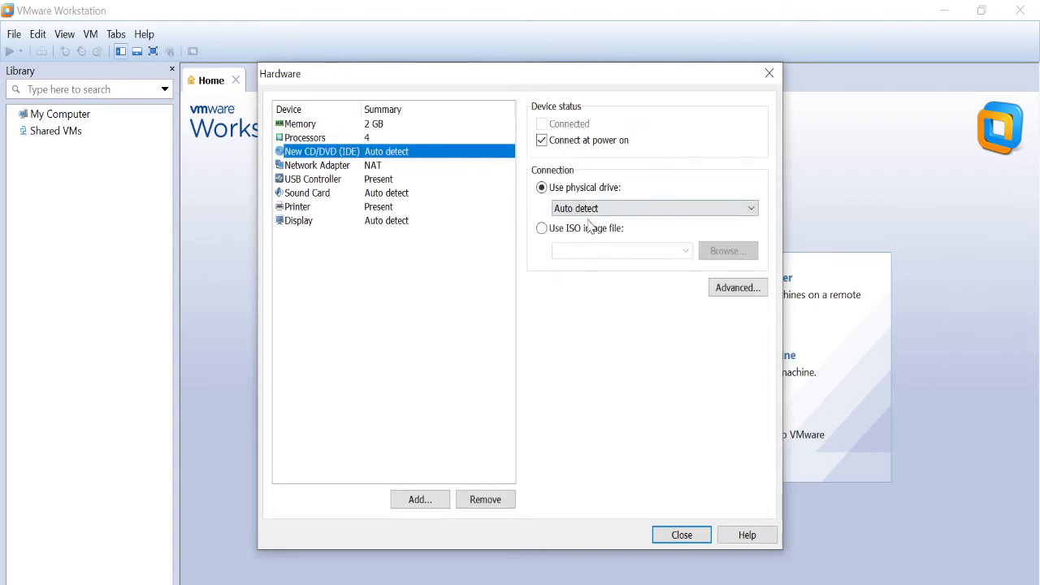
{"action": "left_click", "coordinate": [543, 229]}
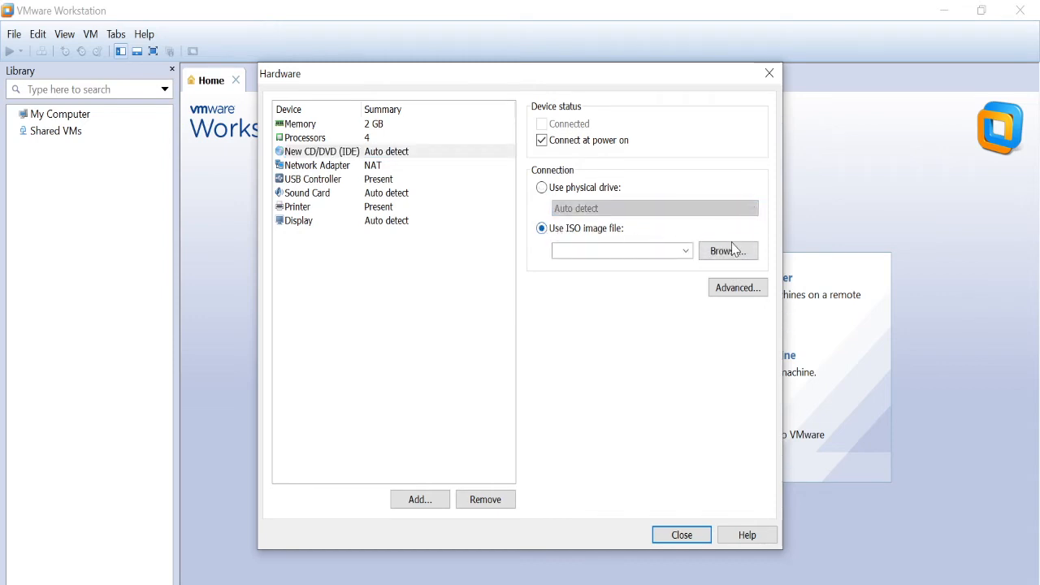
{"action": "left_click", "coordinate": [726, 253]}
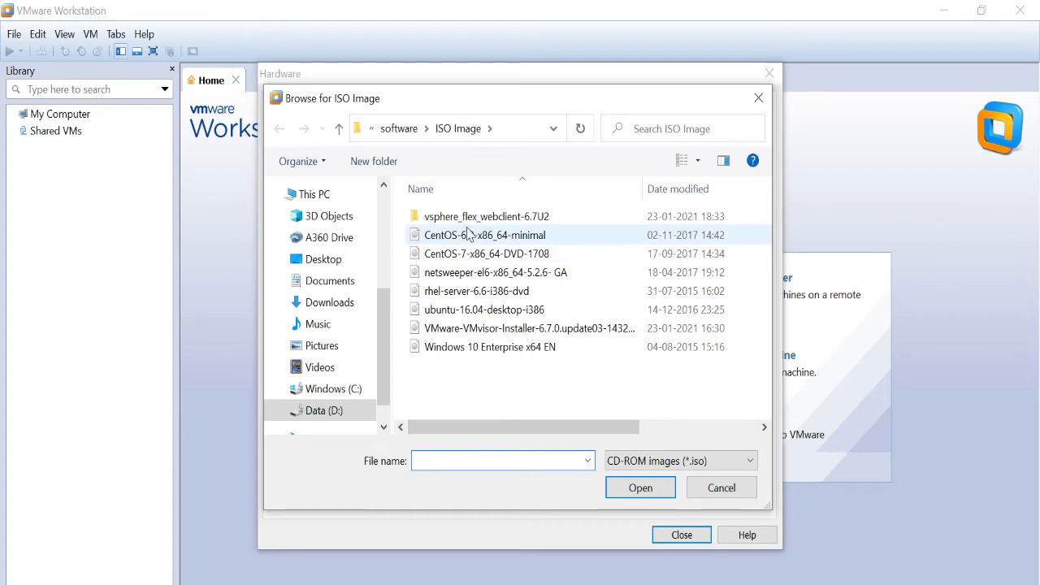
{"action": "left_click", "coordinate": [479, 258]}
{"action": "double_click", "coordinate": [479, 255]}
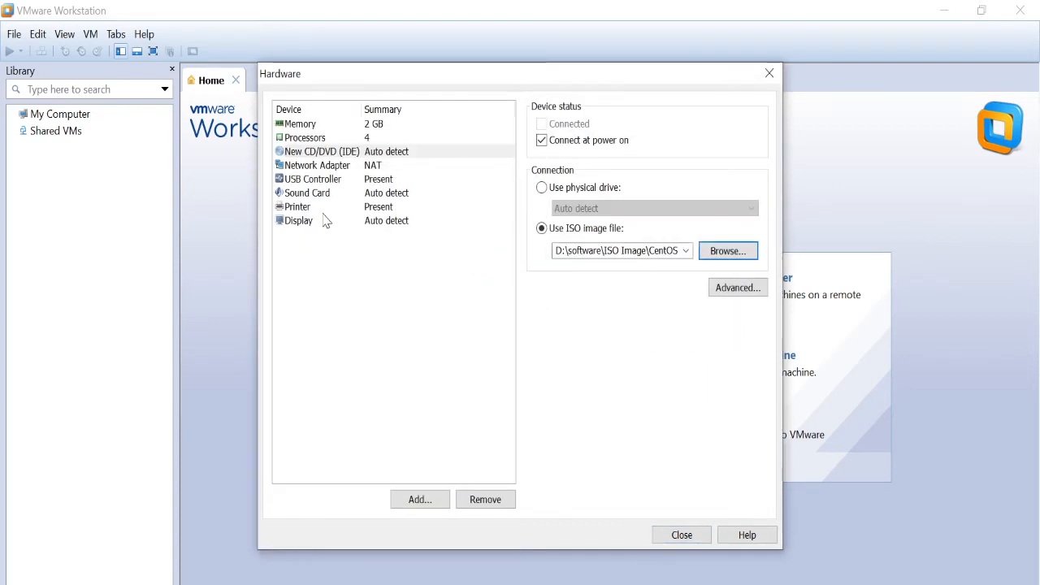
Review the network adapter, USB controller, sound card, printer and display settings without changing them, and finish creating the virtual machine
{"action": "left_click", "coordinate": [310, 166]}
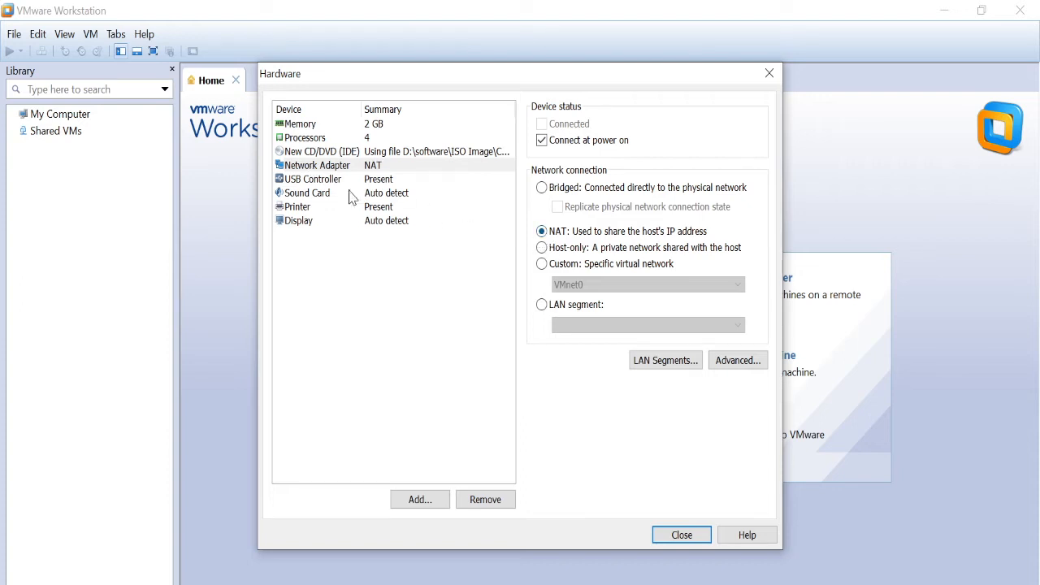
{"action": "left_click", "coordinate": [325, 183]}
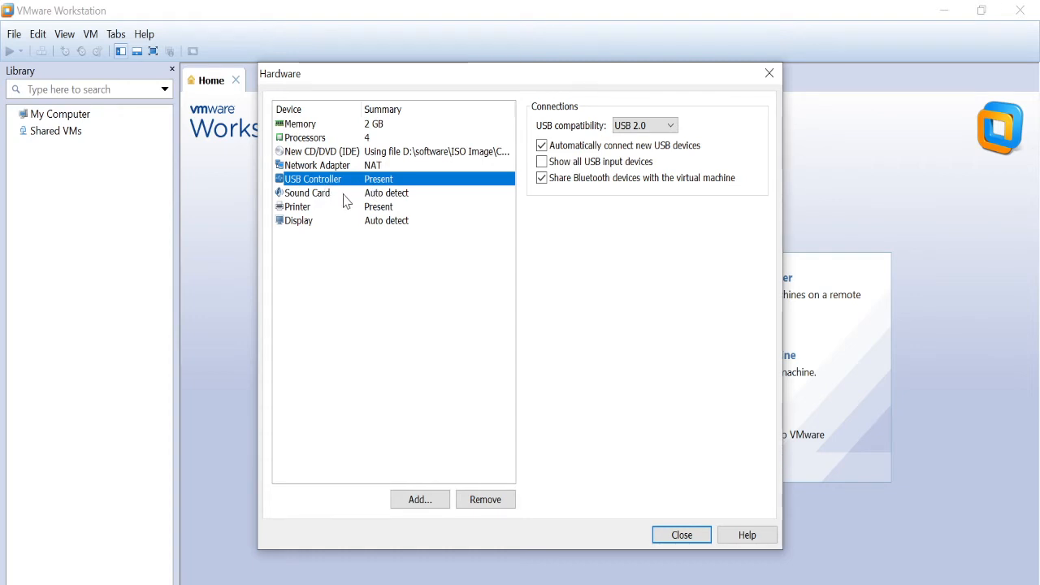
{"action": "left_click", "coordinate": [345, 196]}
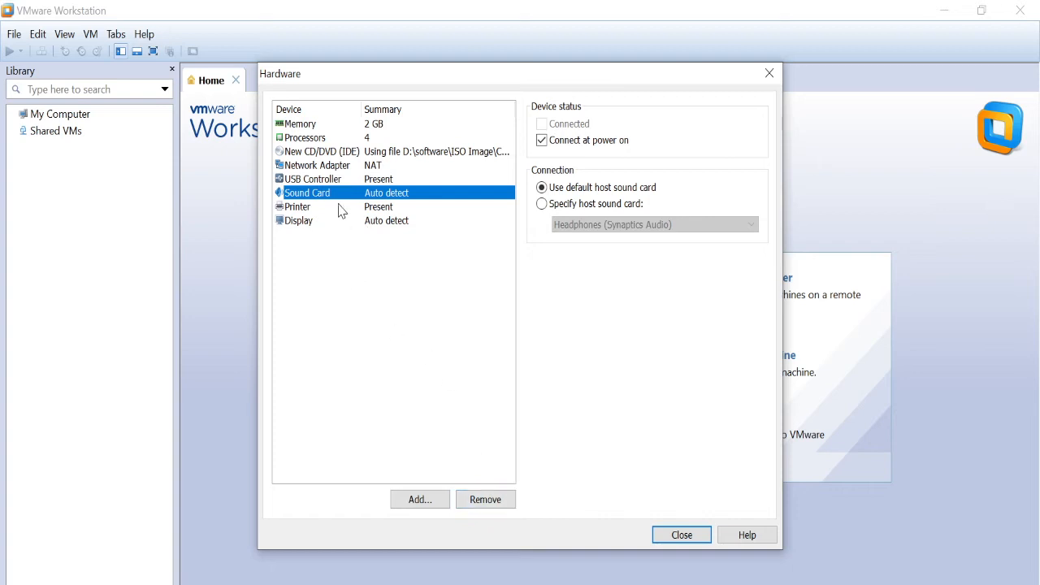
{"action": "left_click", "coordinate": [336, 210]}
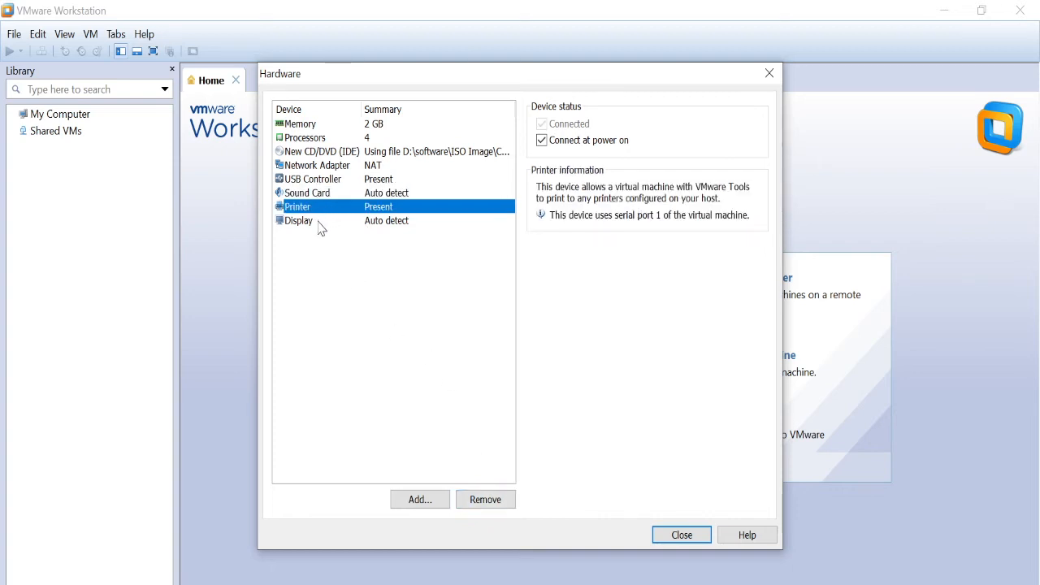
{"action": "left_click", "coordinate": [322, 224]}
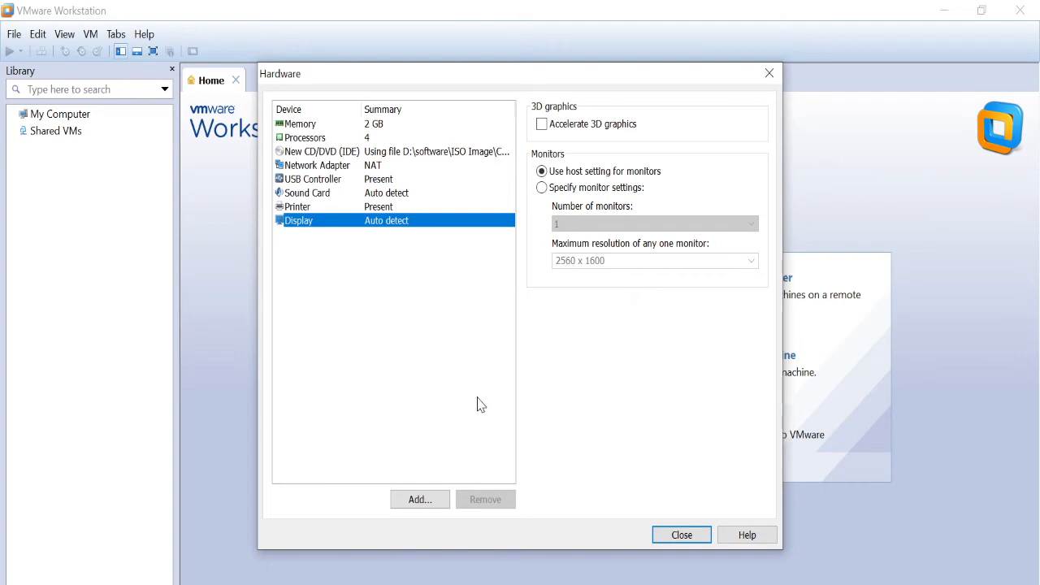
{"action": "left_click", "coordinate": [681, 534]}
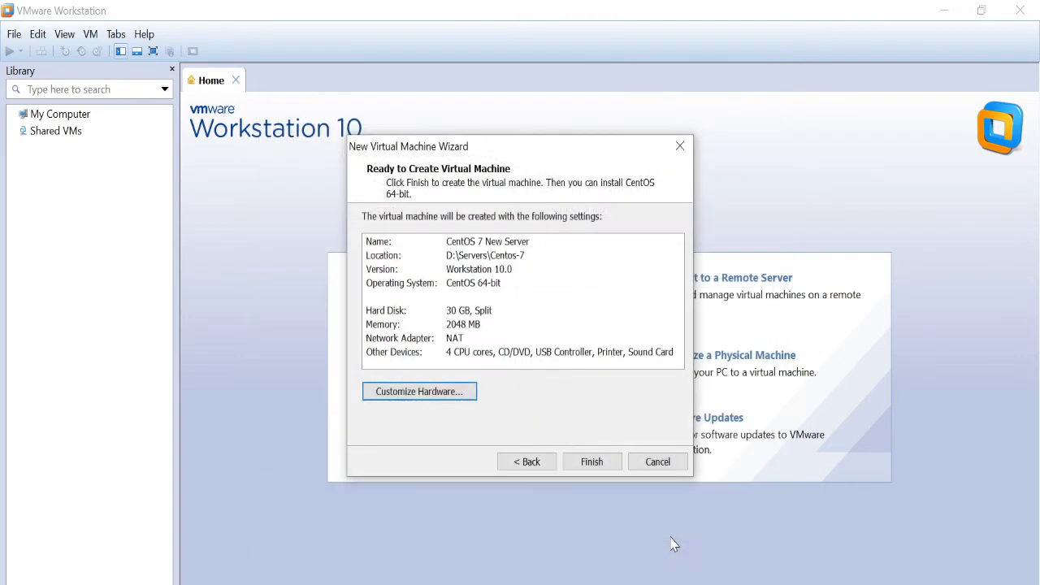
{"action": "left_click", "coordinate": [594, 465]}
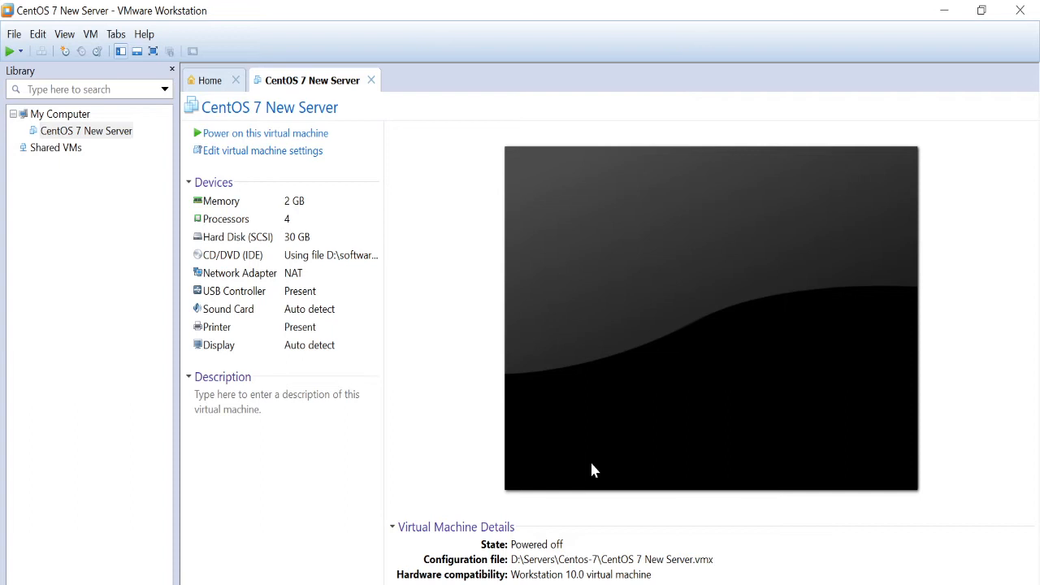
Power on the CentOS 7 New Server virtual machine and boot it with the Install CentOS 7 option
{"action": "left_click", "coordinate": [253, 134]}
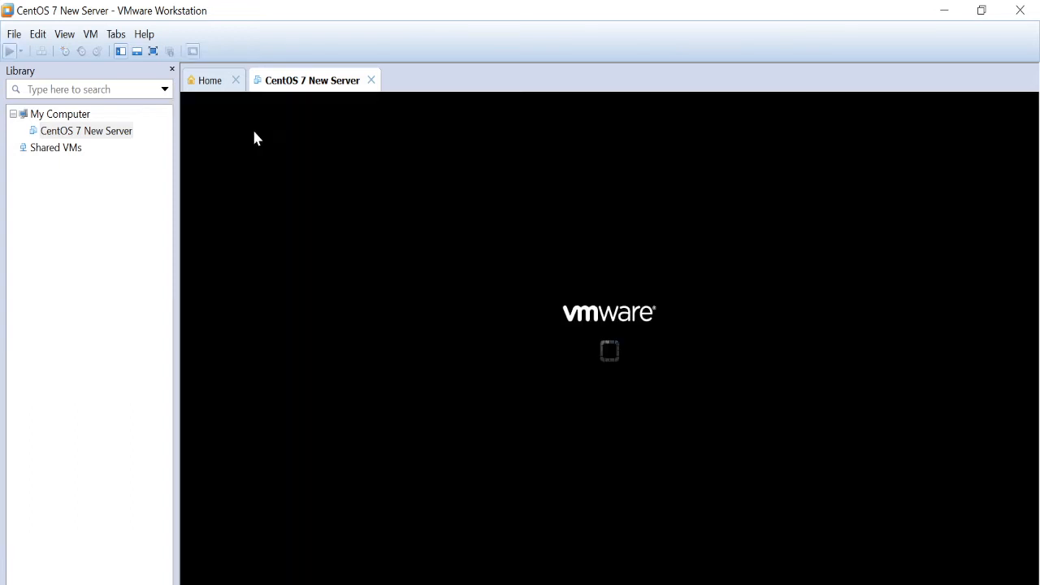
{"action": "left_click", "coordinate": [705, 265]}
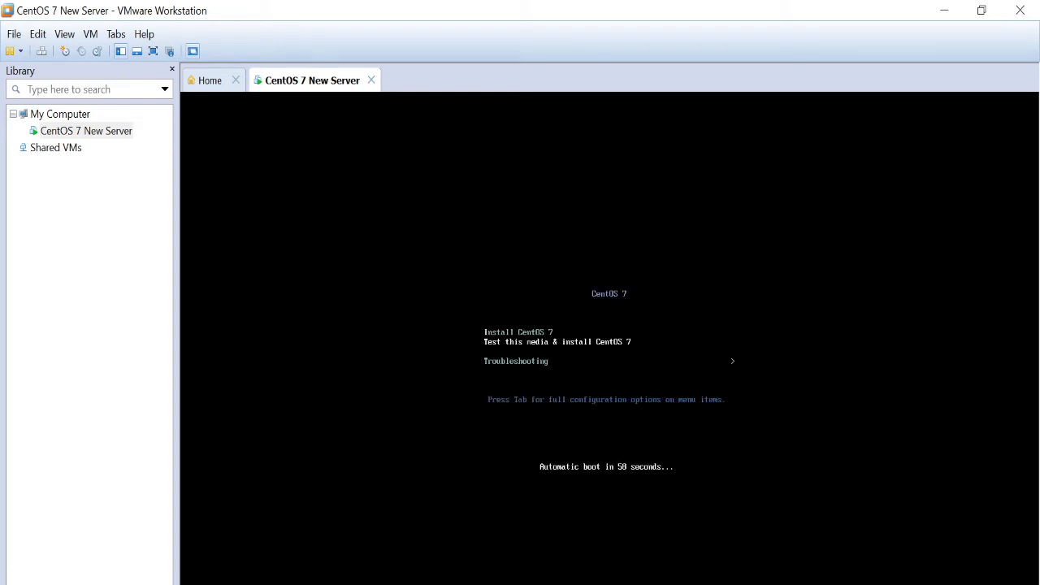
{"action": "key", "text": "Up"}
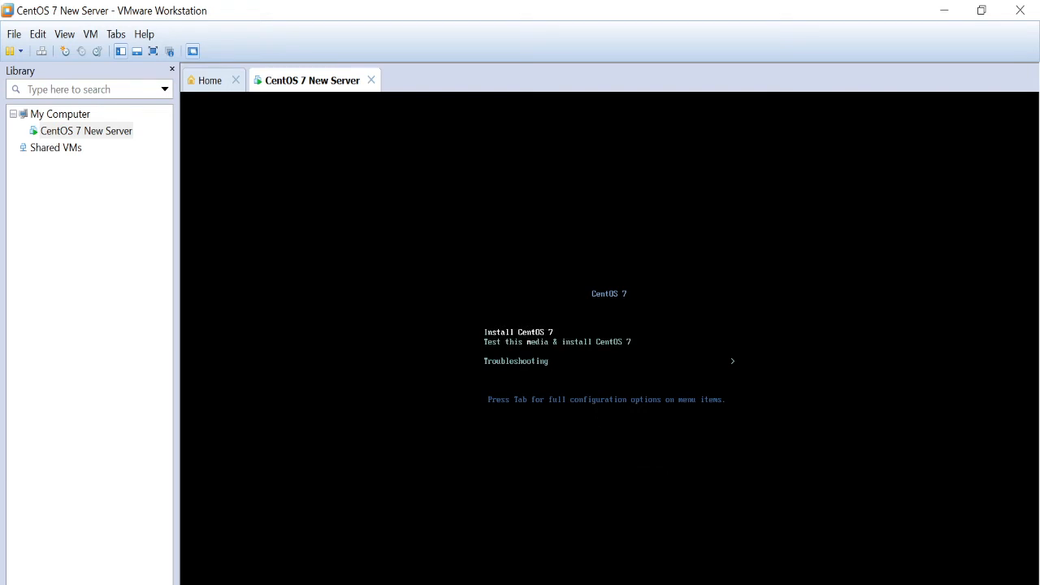
{"action": "key", "text": "Return"}
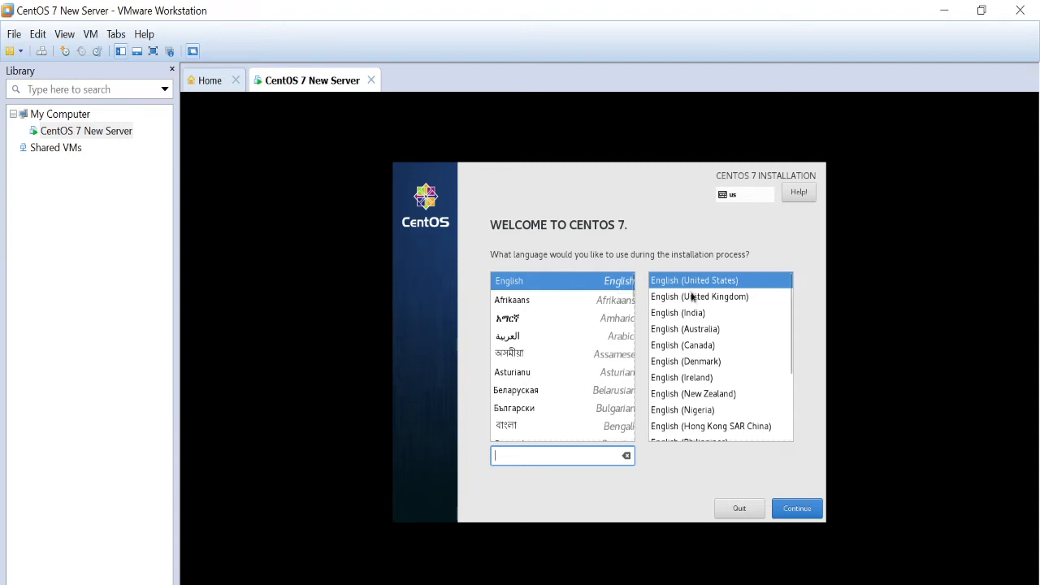
Accept English (United States) as the installation language and set the time zone to Asia/Kolkata
{"action": "left_click", "coordinate": [803, 518]}
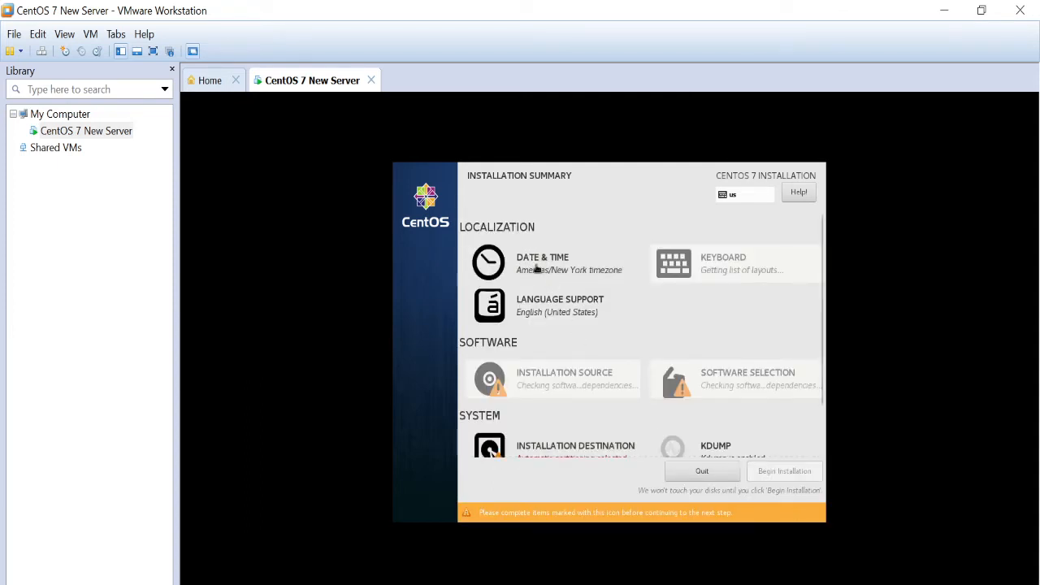
{"action": "left_click", "coordinate": [539, 270]}
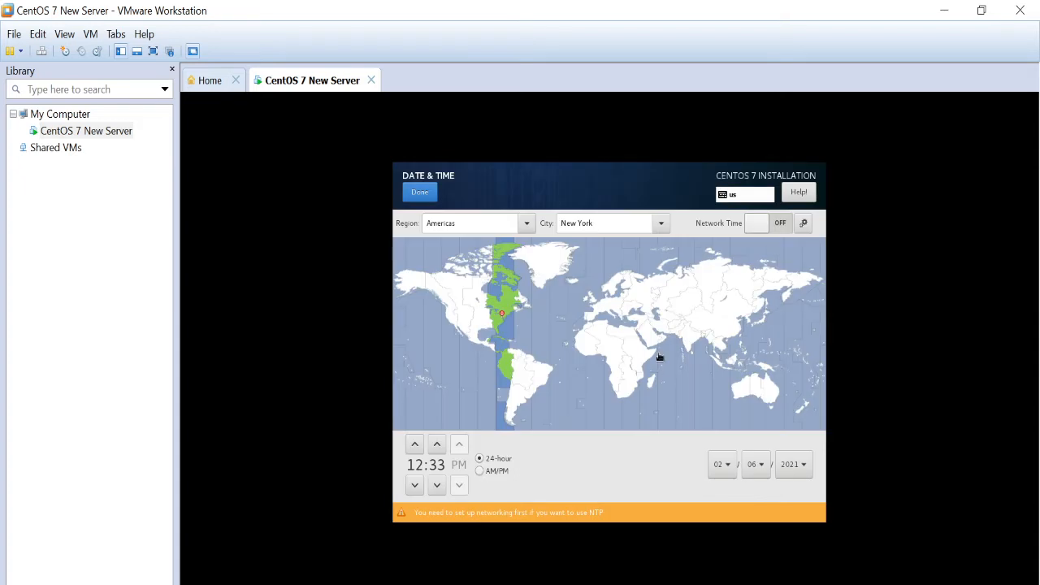
{"action": "left_click", "coordinate": [690, 345]}
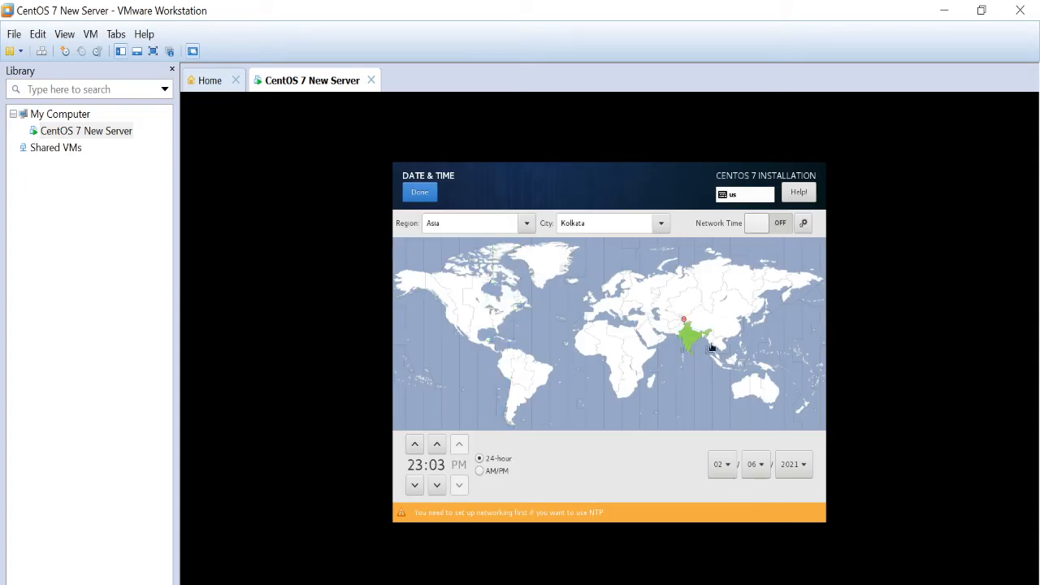
{"action": "left_click", "coordinate": [420, 197]}
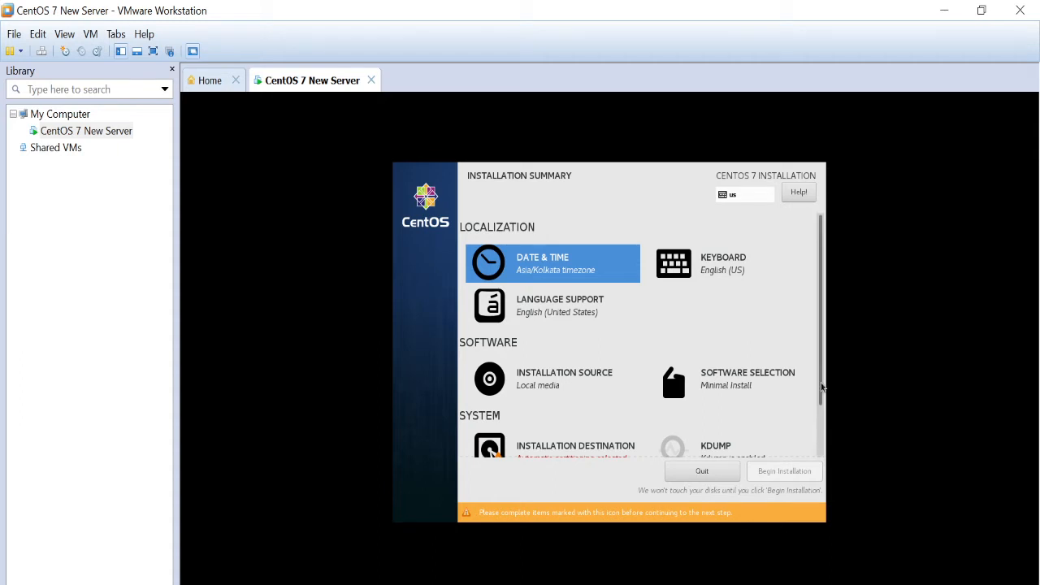
Keep the auto-detected installation media as the installation source and Minimal Install as the software selection
{"action": "left_click_drag", "start_coordinate": [822, 388], "coordinate": [824, 422]}
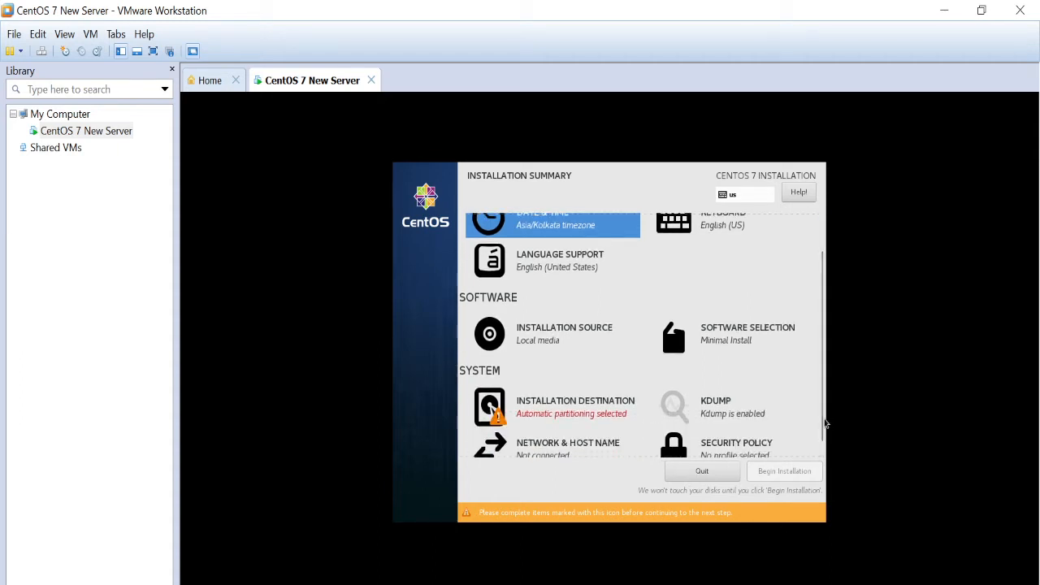
{"action": "left_click", "coordinate": [540, 342]}
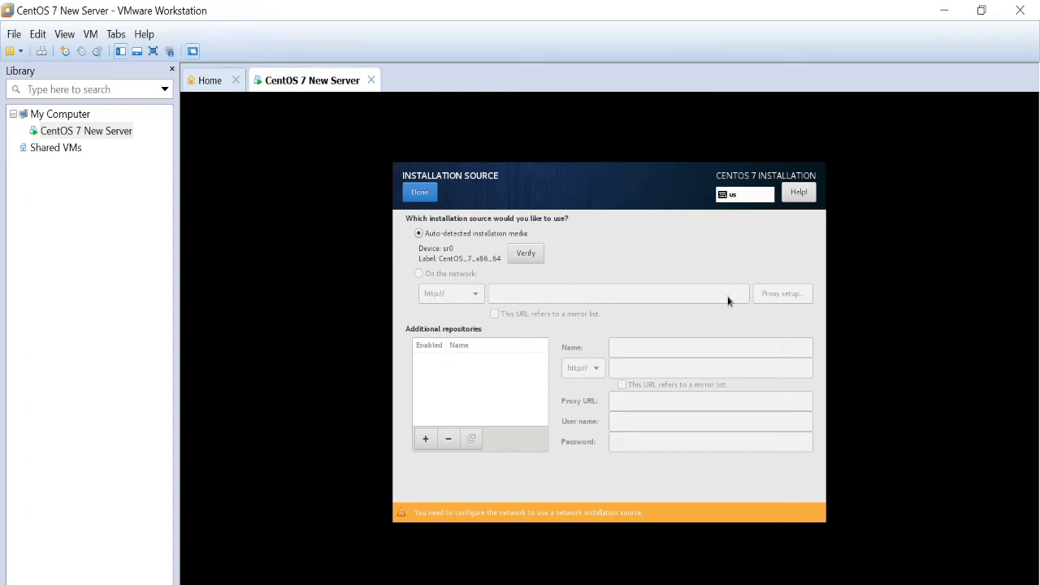
{"action": "left_click", "coordinate": [418, 196]}
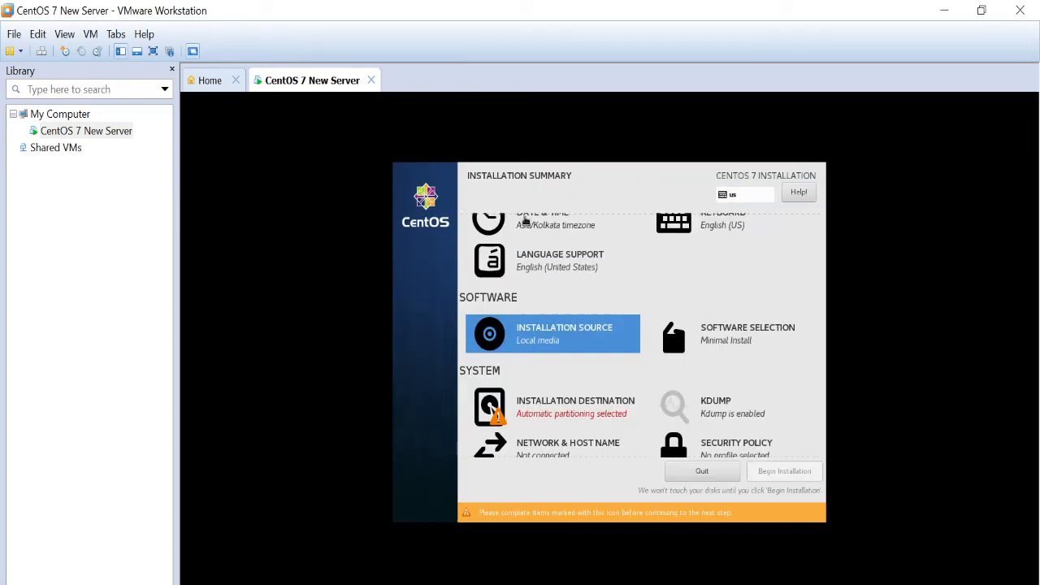
{"action": "left_click", "coordinate": [734, 337]}
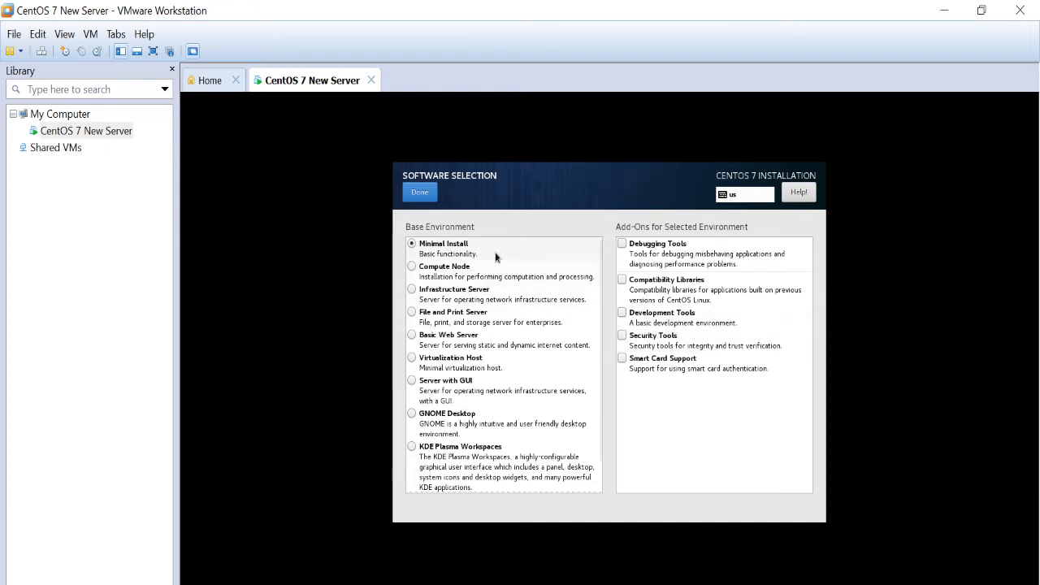
{"action": "left_click", "coordinate": [421, 196]}
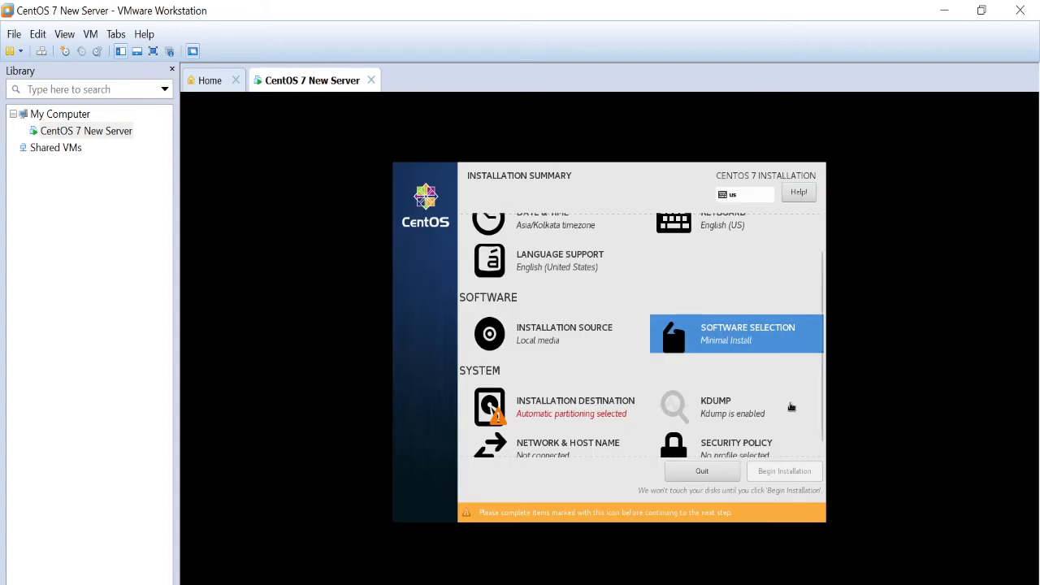
{"action": "scroll", "coordinate": [822, 416], "scroll_direction": "down", "scroll_amount": 1}
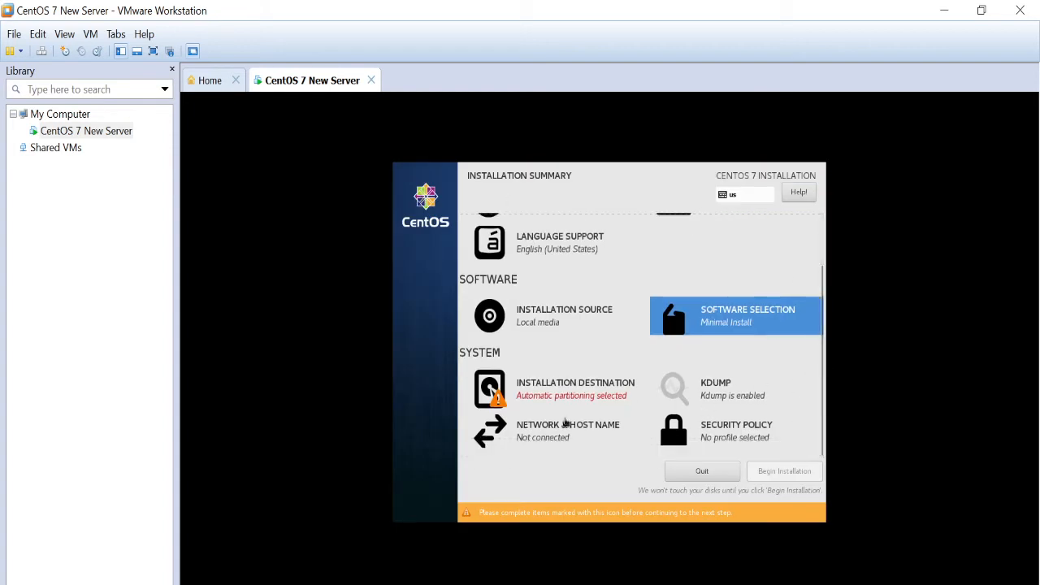
{"action": "left_click", "coordinate": [527, 390]}
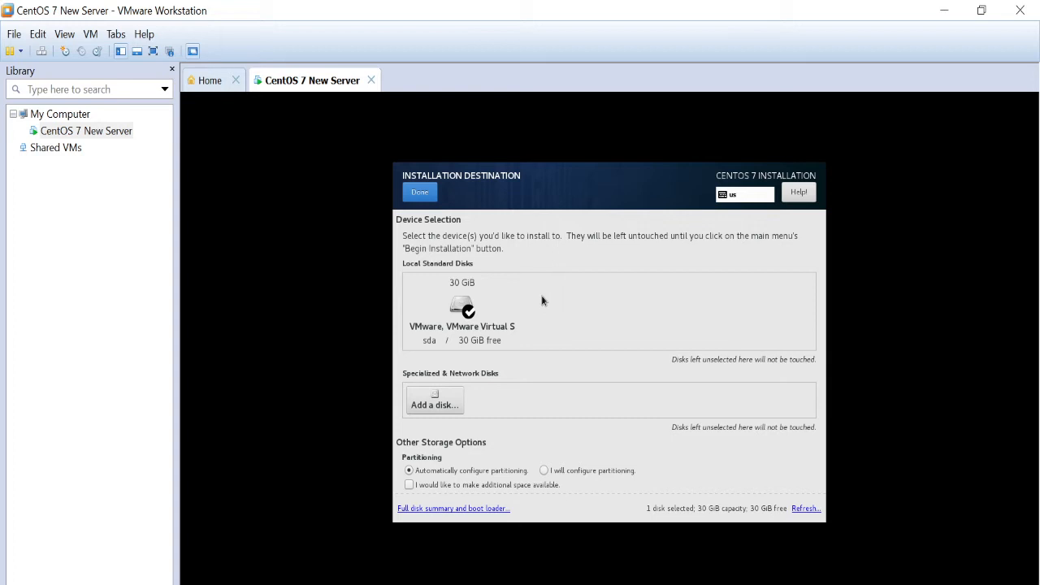
{"action": "left_click", "coordinate": [468, 312]}
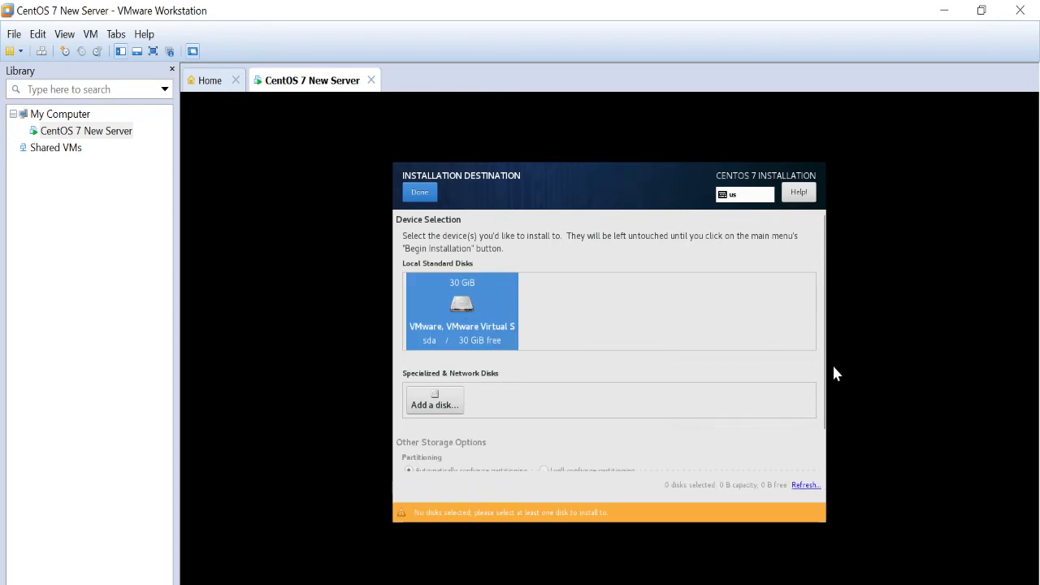
{"action": "left_click_drag", "start_coordinate": [824, 345], "coordinate": [823, 390]}
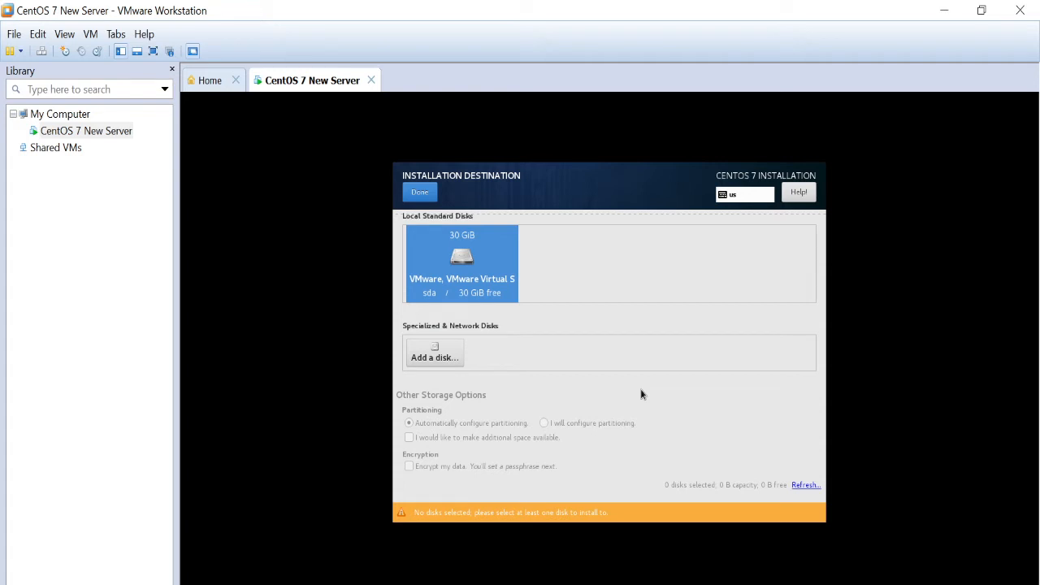
{"action": "left_click", "coordinate": [419, 192]}
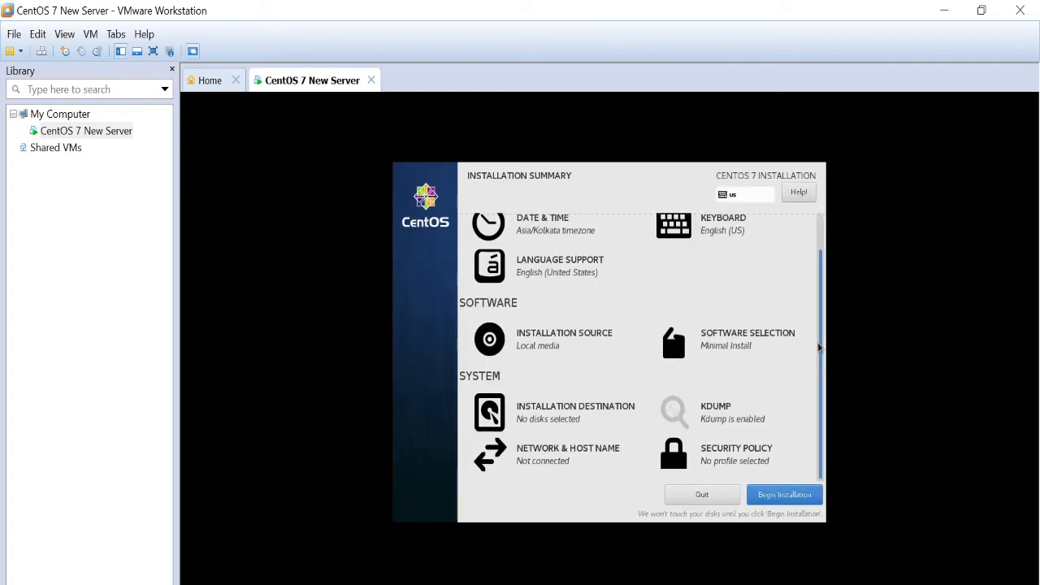
Select the 30 GiB VMware virtual disk as the installation destination with automatic partitioning and begin the installation
{"action": "left_click", "coordinate": [516, 420]}
{"action": "left_click", "coordinate": [459, 265]}
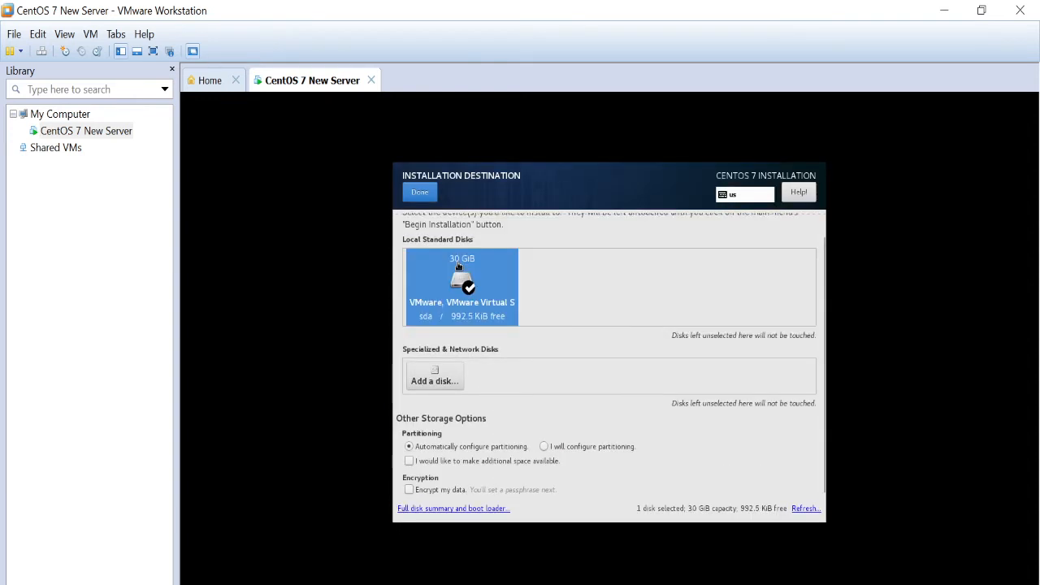
{"action": "left_click", "coordinate": [419, 193]}
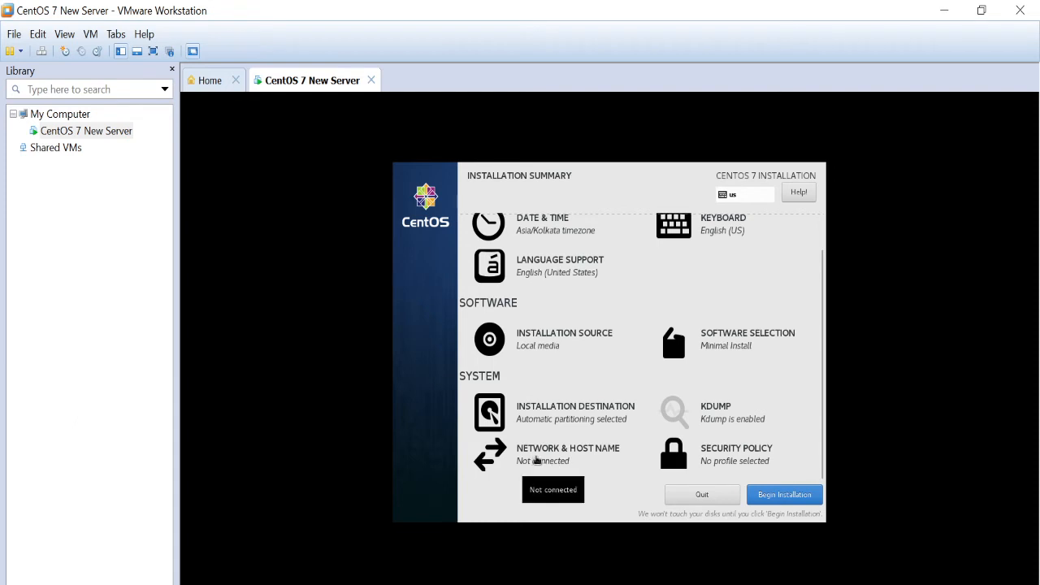
{"action": "left_click", "coordinate": [778, 502]}
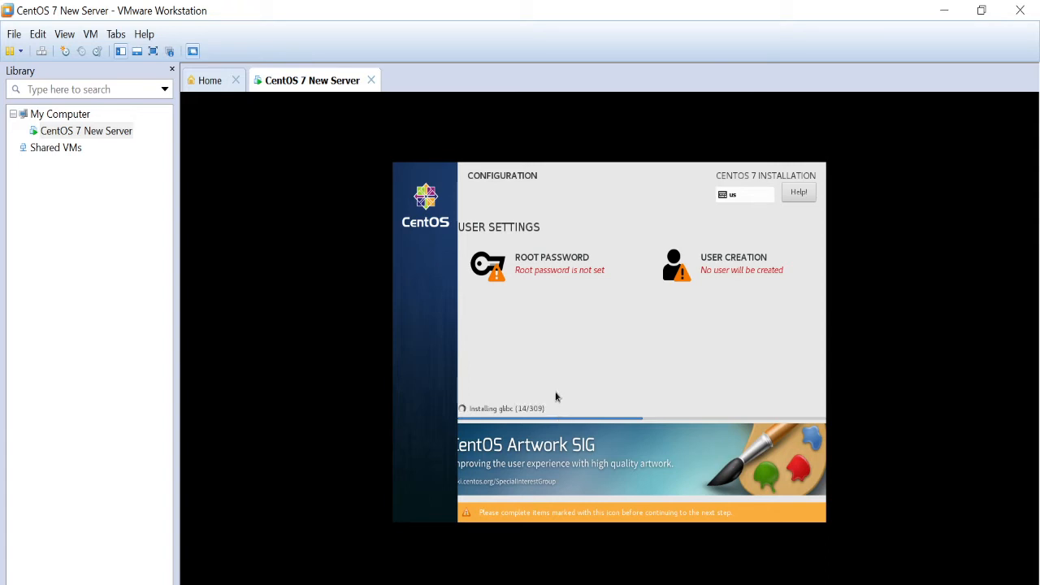
Set the root password by entering and confirming it, and accept it despite being weak
{"action": "left_click", "coordinate": [534, 270]}
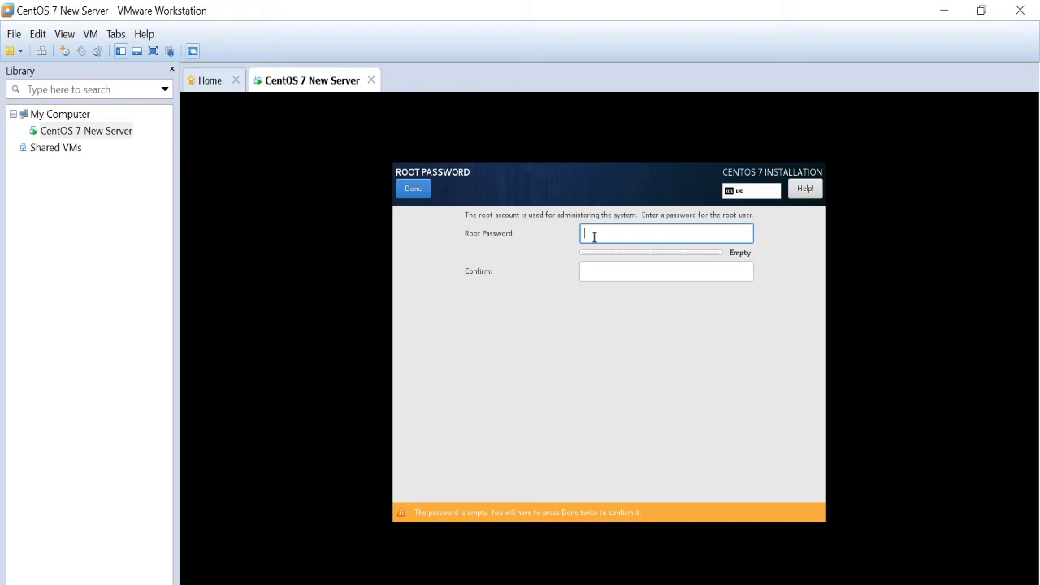
{"action": "type", "text": "••••••"}
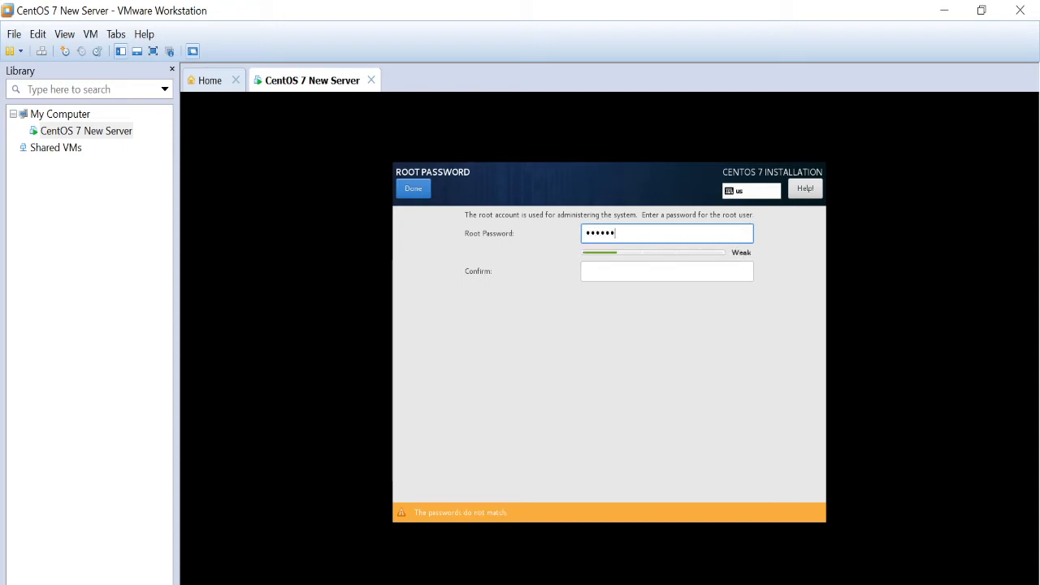
{"action": "type", "text": "••"}
{"action": "left_click", "coordinate": [595, 274]}
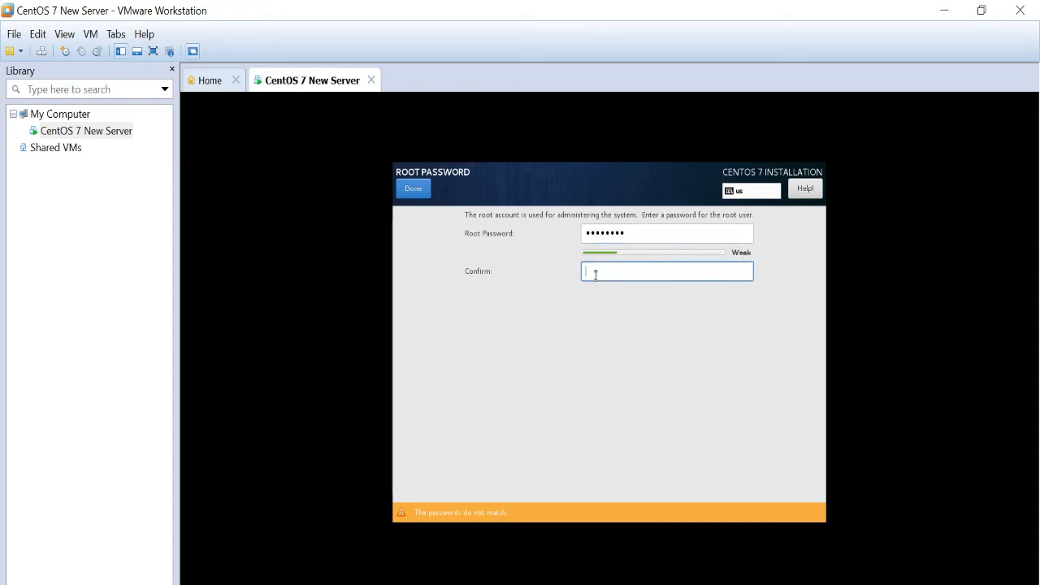
{"action": "type", "text": "••••••••"}
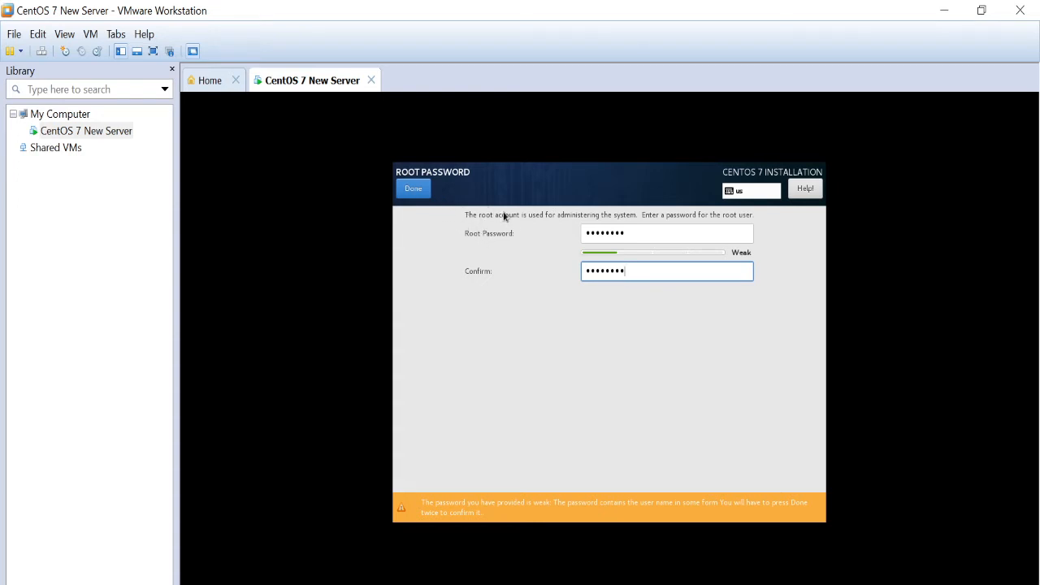
{"action": "left_click", "coordinate": [420, 199]}
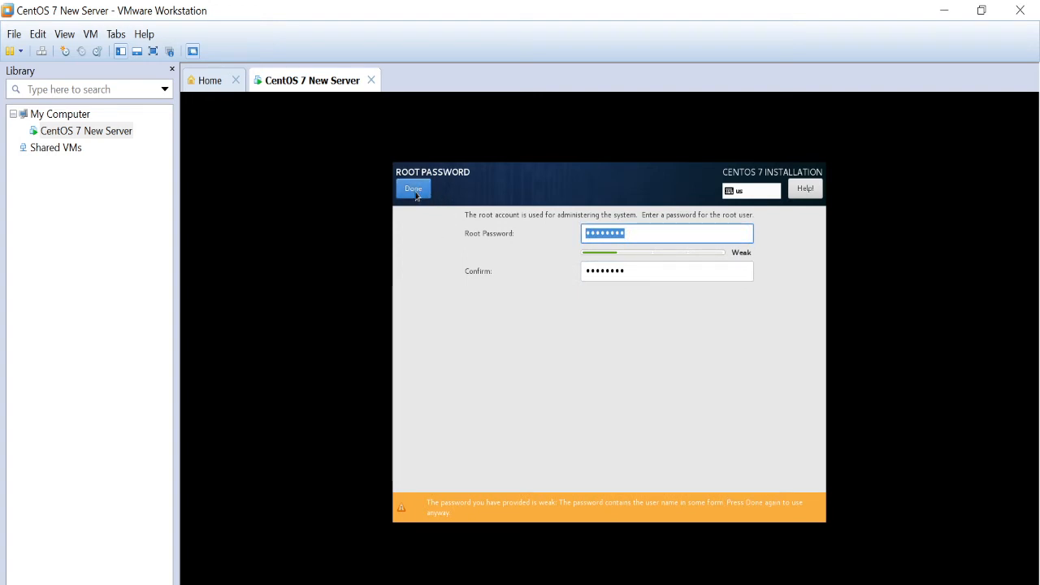
{"action": "left_click", "coordinate": [415, 197]}
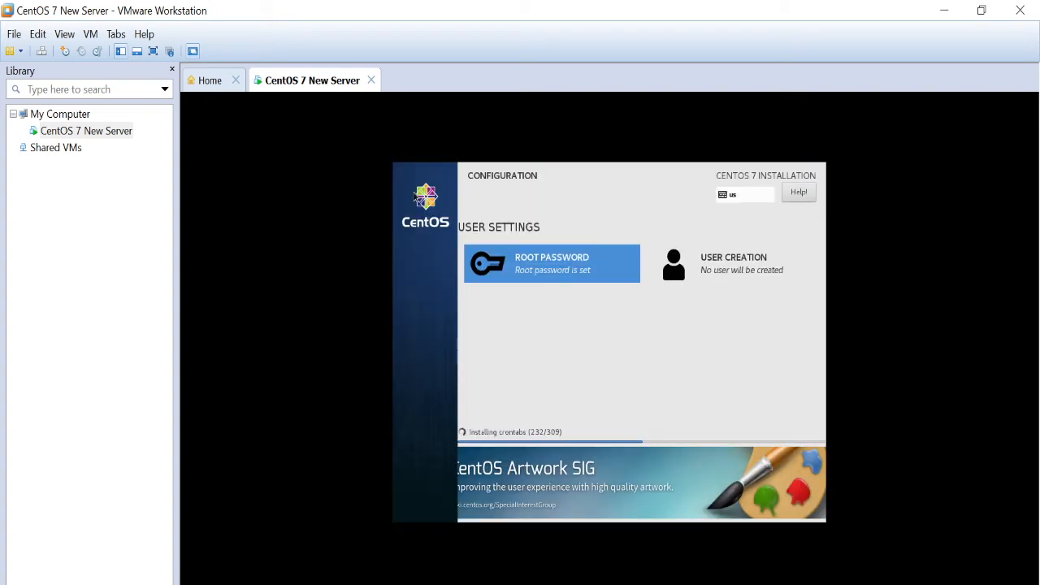